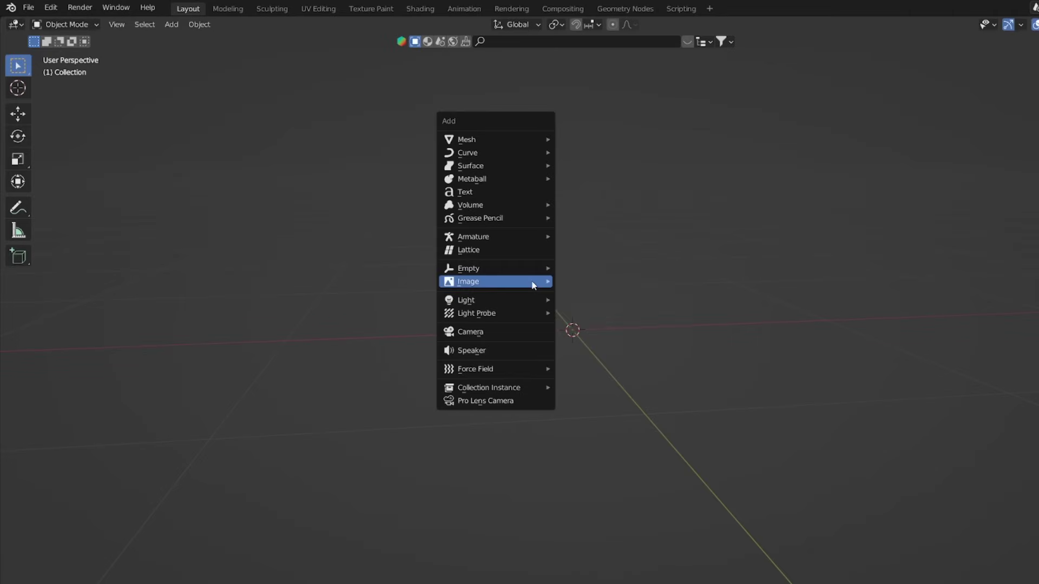
- Start importing an image as a plane so the storefront photo browser comes up
{"action": "left_click", "coordinate": [585, 307]}
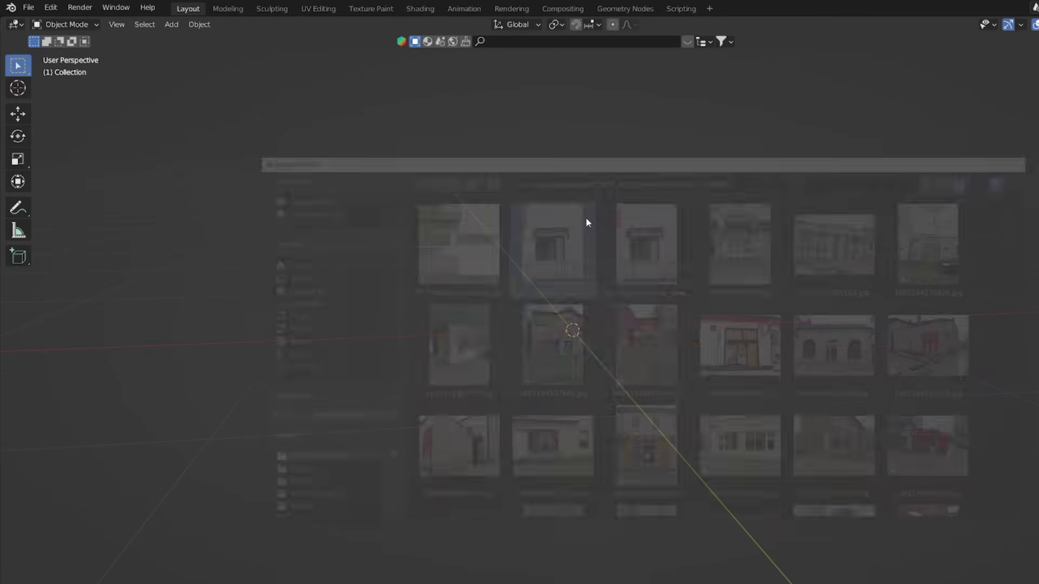
- Stand the photo plane upright with a 90° X rotation and enlarge it in front view
{"action": "key", "text": "r"}
{"action": "key", "text": "x"}
{"action": "key", "text": "9"}
{"action": "key", "text": "0"}
{"action": "key", "text": "KP_1"}
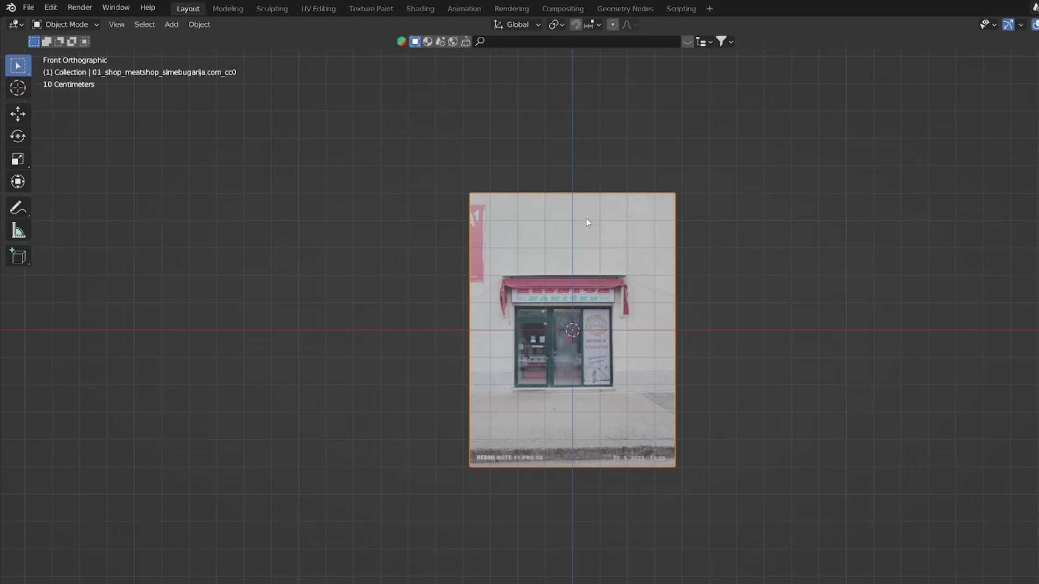
{"action": "key", "text": "s"}
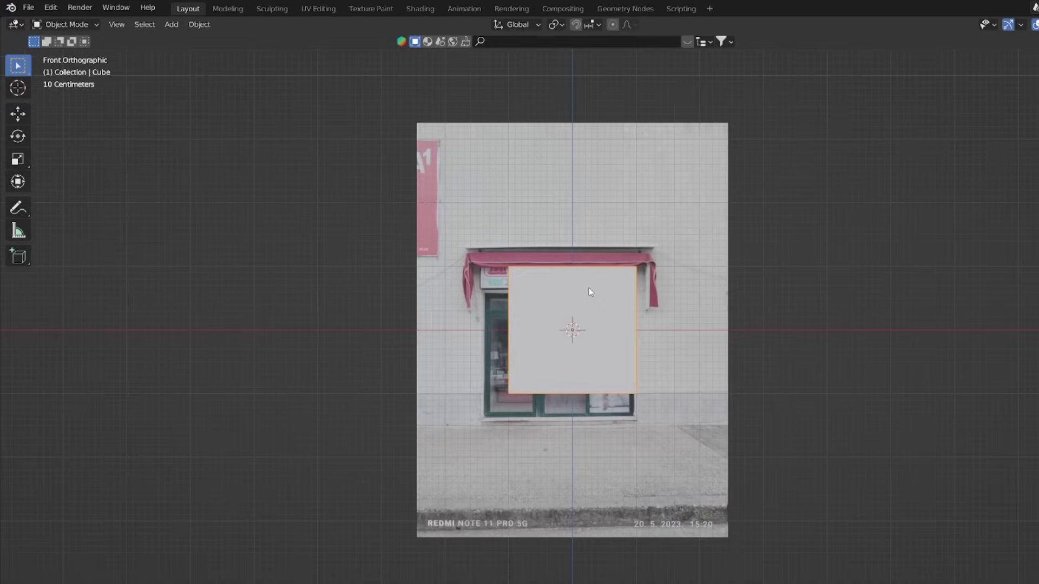
- Move and resize the reference cube to fit over the doorway
{"action": "key", "text": "g"}
{"action": "key", "text": "s"}
{"action": "left_click", "coordinate": [683, 199]}
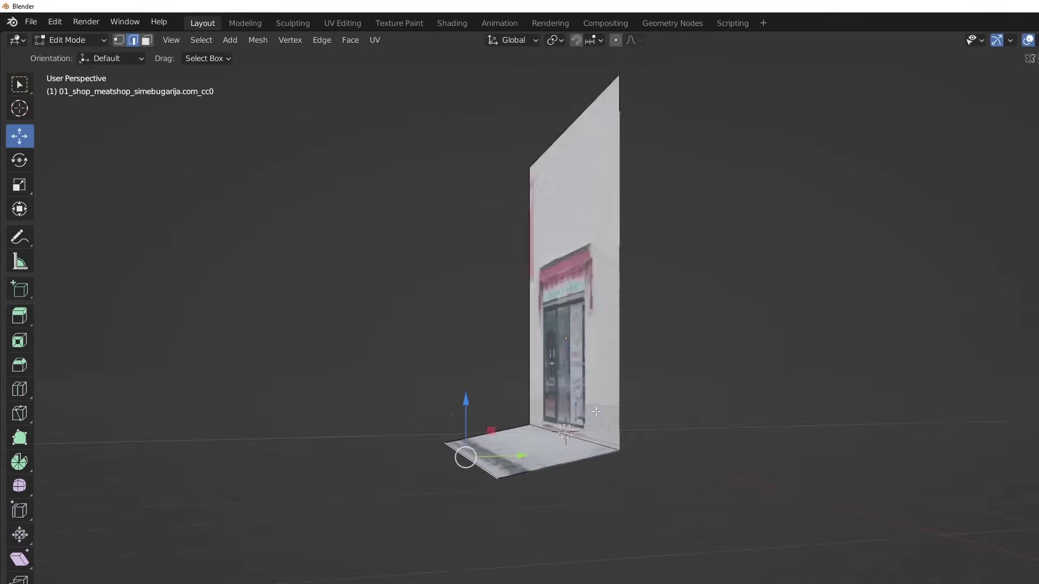
- Fold edges into an L-shaped wall and sidewalk, then show the photo in a split area
{"action": "middle_click_drag", "start_coordinate": [464, 457], "coordinate": [552, 408]}
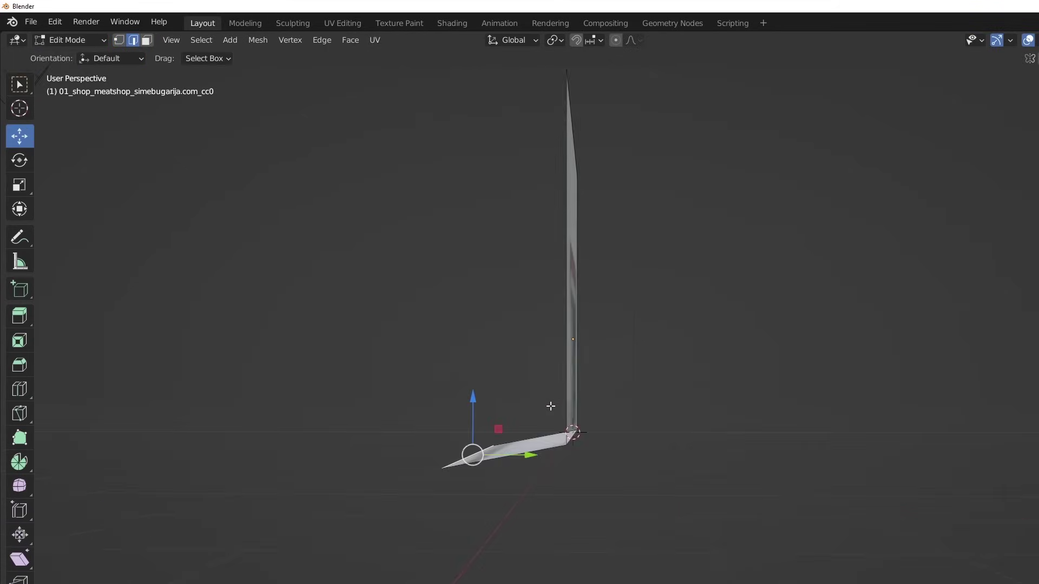
{"action": "key", "text": "KP_3"}
{"action": "key", "text": "g"}
{"action": "left_click", "coordinate": [456, 376]}
{"action": "middle_click_drag", "start_coordinate": [457, 376], "coordinate": [434, 471]}
{"action": "key", "text": "g"}
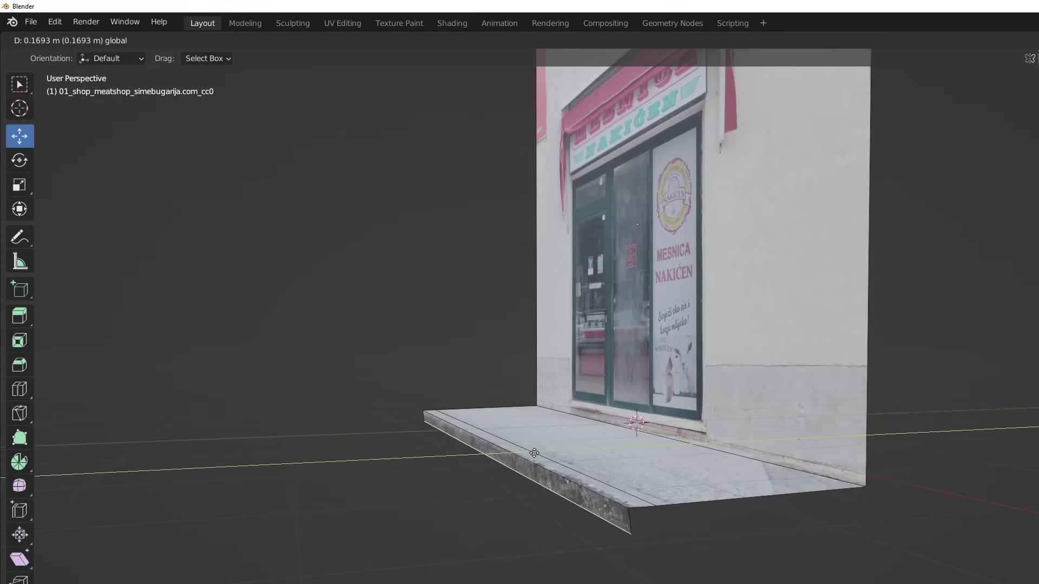
{"action": "key", "text": "Return"}
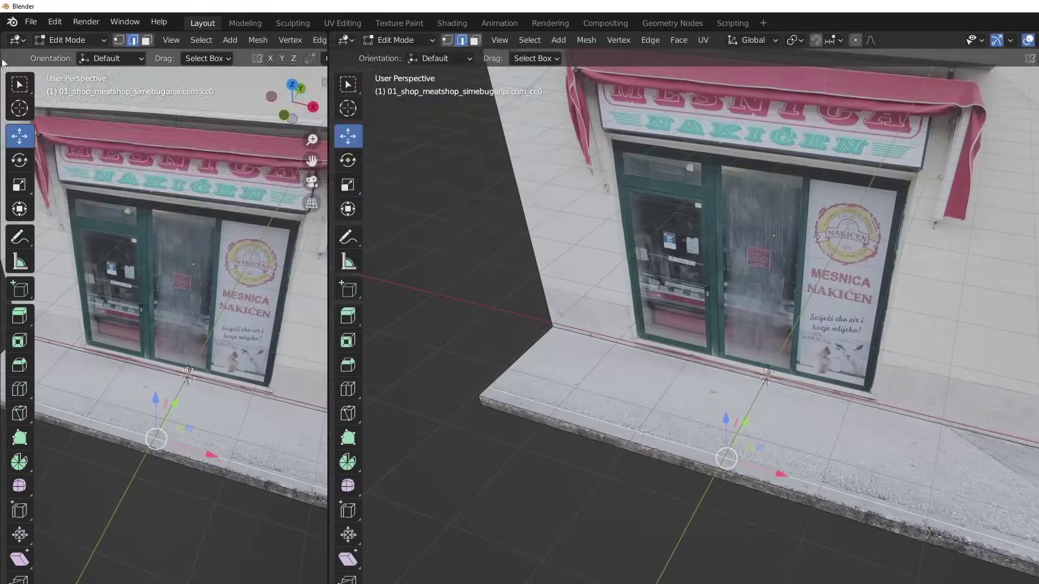
{"action": "left_click", "coordinate": [19, 40]}
{"action": "left_click", "coordinate": [75, 104]}
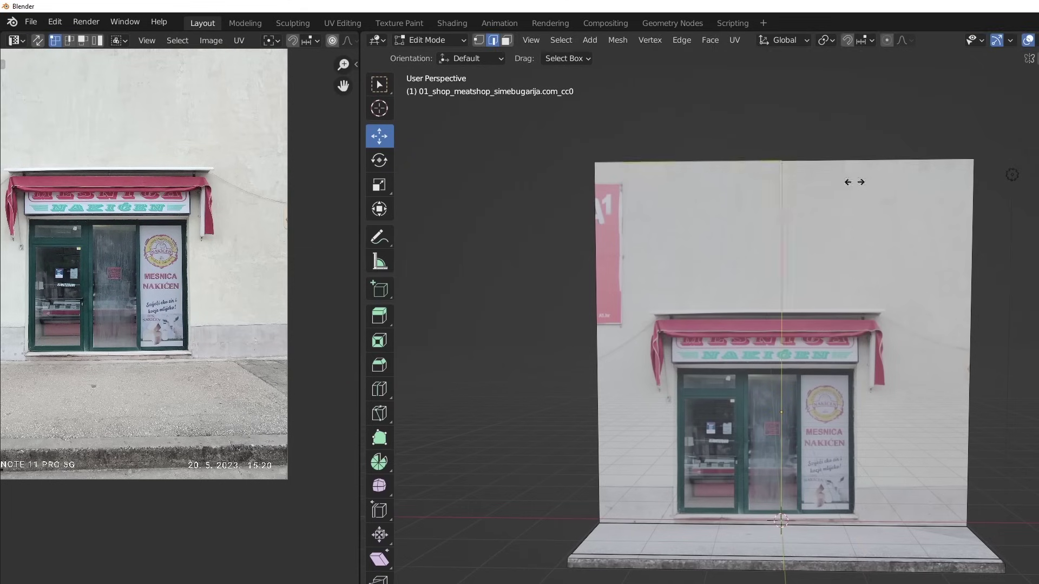
- Add a loop cut across the wall and project its UVs from the current view
{"action": "left_click", "coordinate": [854, 182]}
{"action": "scroll", "coordinate": [557, 314], "scroll_direction": "up", "scroll_amount": 5}
{"action": "scroll", "coordinate": [549, 323], "scroll_direction": "down", "scroll_amount": 4}
{"action": "scroll", "coordinate": [550, 323], "scroll_direction": "up", "scroll_amount": 3}
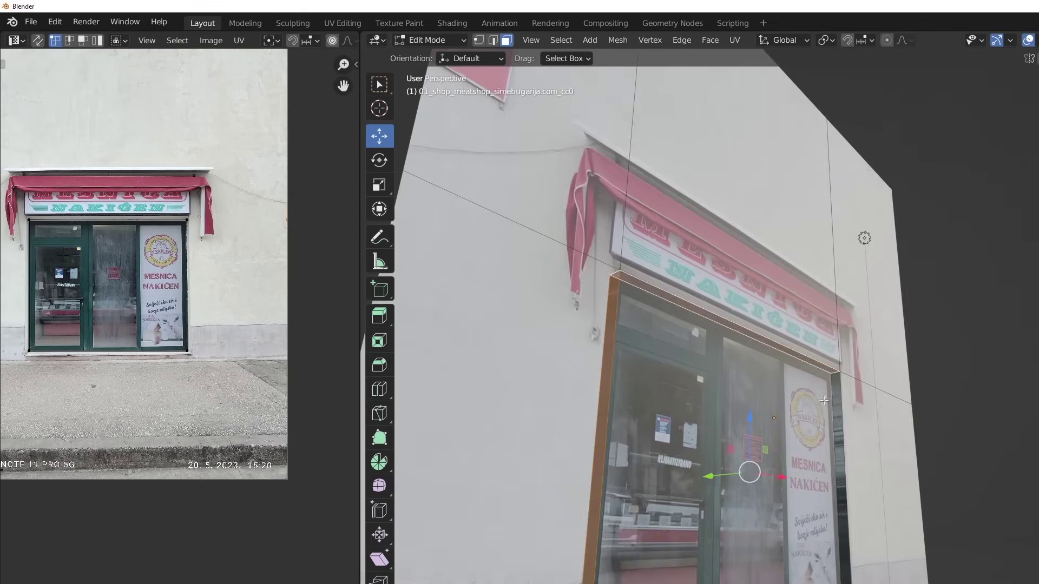
{"action": "key", "text": "u"}
{"action": "left_click", "coordinate": [791, 401]}
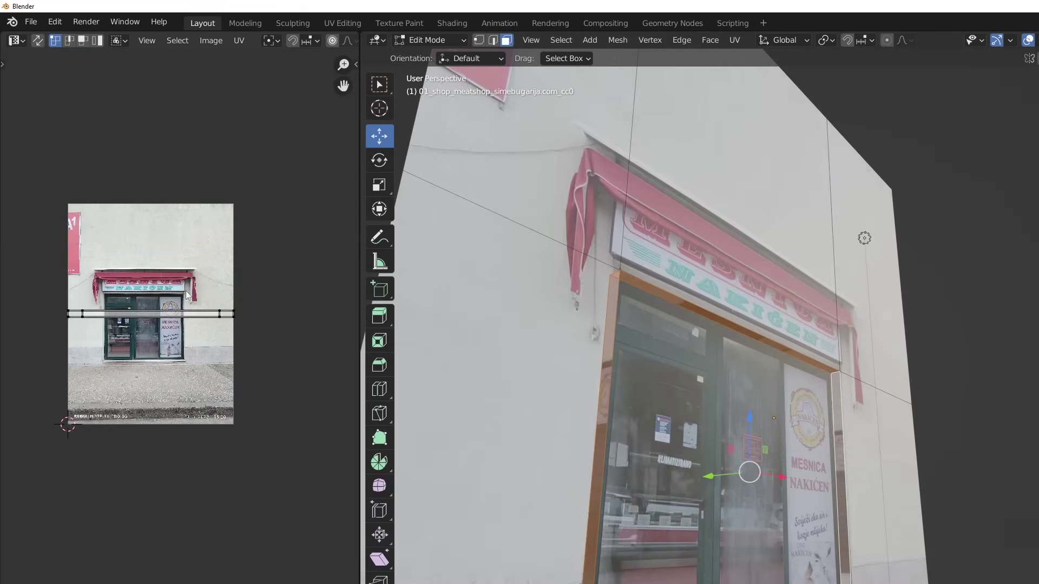
- Slide the poster edge up to line up with the logo in the photo
{"action": "middle_click_drag", "start_coordinate": [773, 426], "coordinate": [800, 471]}
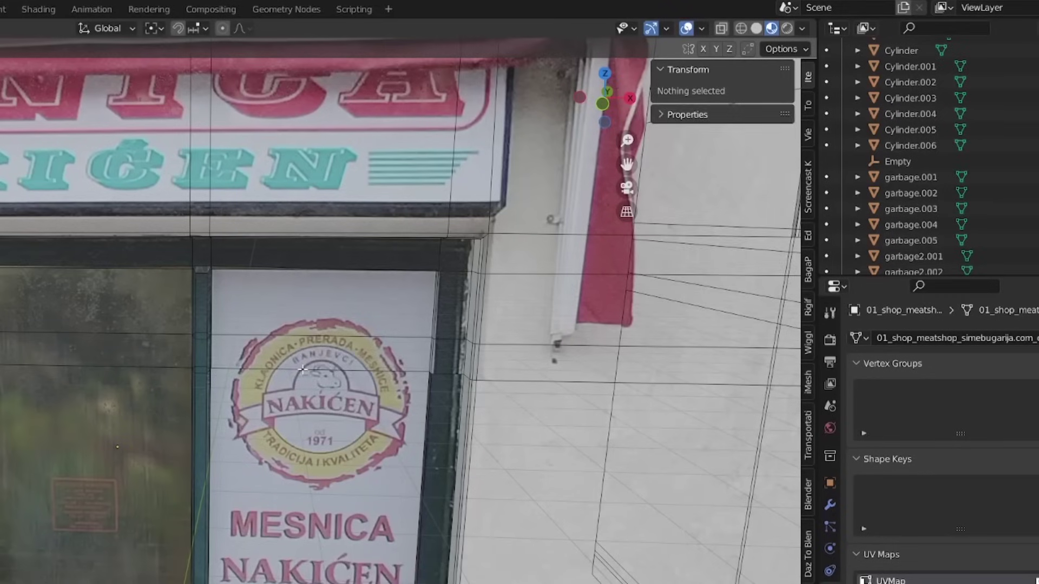
{"action": "left_click", "coordinate": [299, 448]}
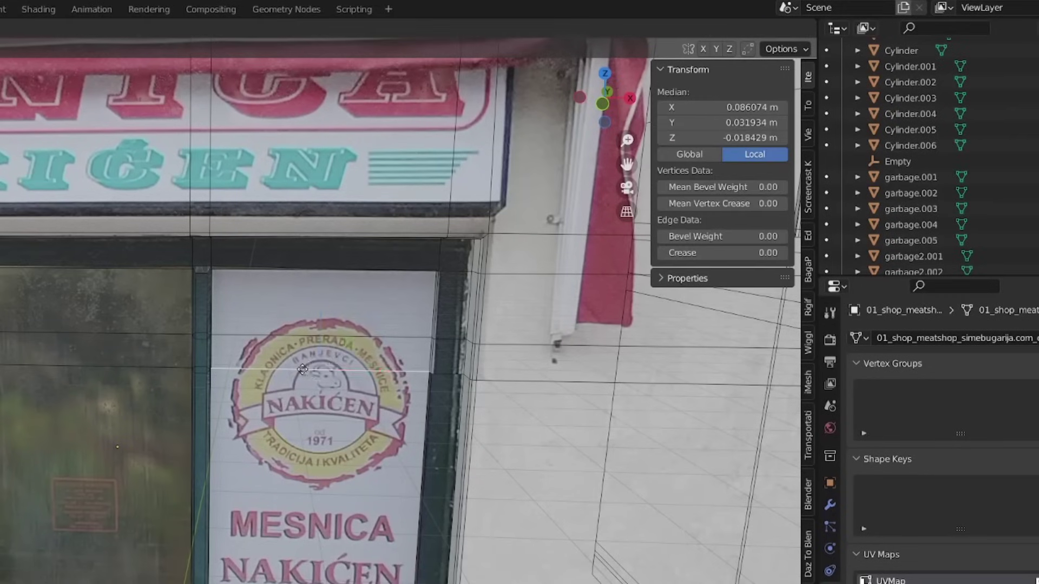
{"action": "left_click", "coordinate": [294, 483]}
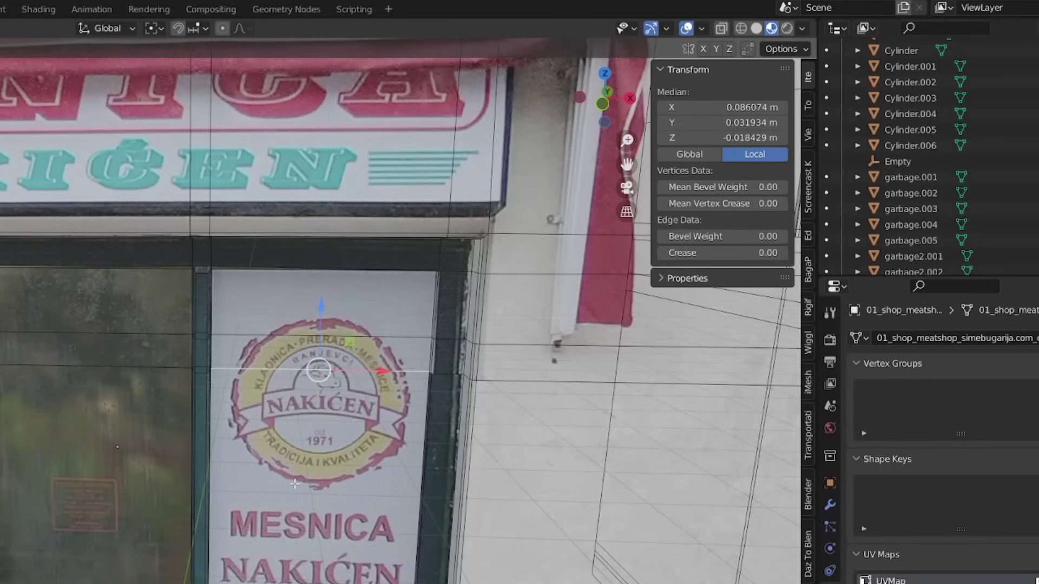
{"action": "left_click", "coordinate": [787, 50]}
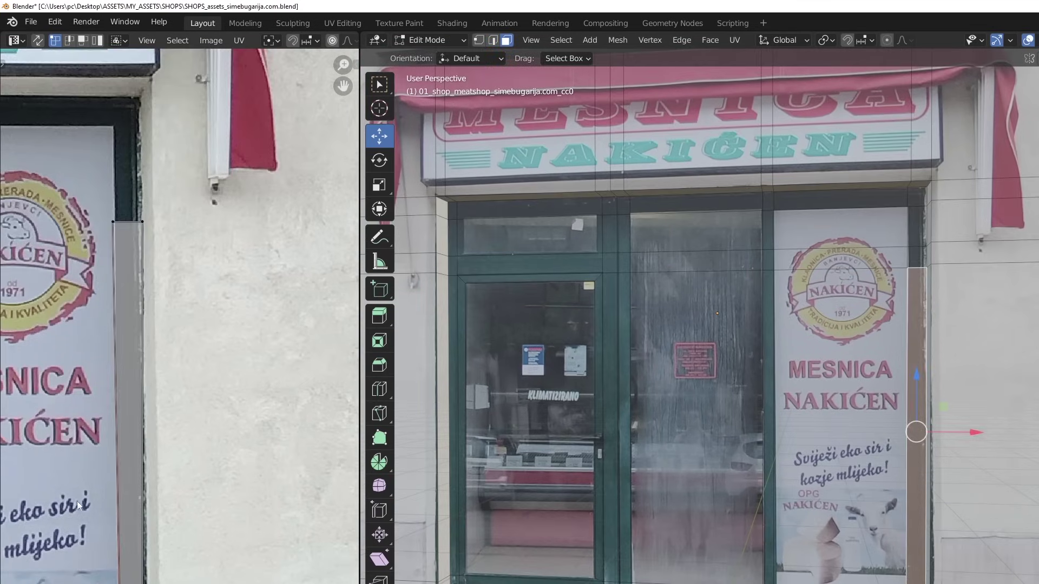
{"action": "scroll", "coordinate": [161, 256], "scroll_direction": "down", "scroll_amount": 4}
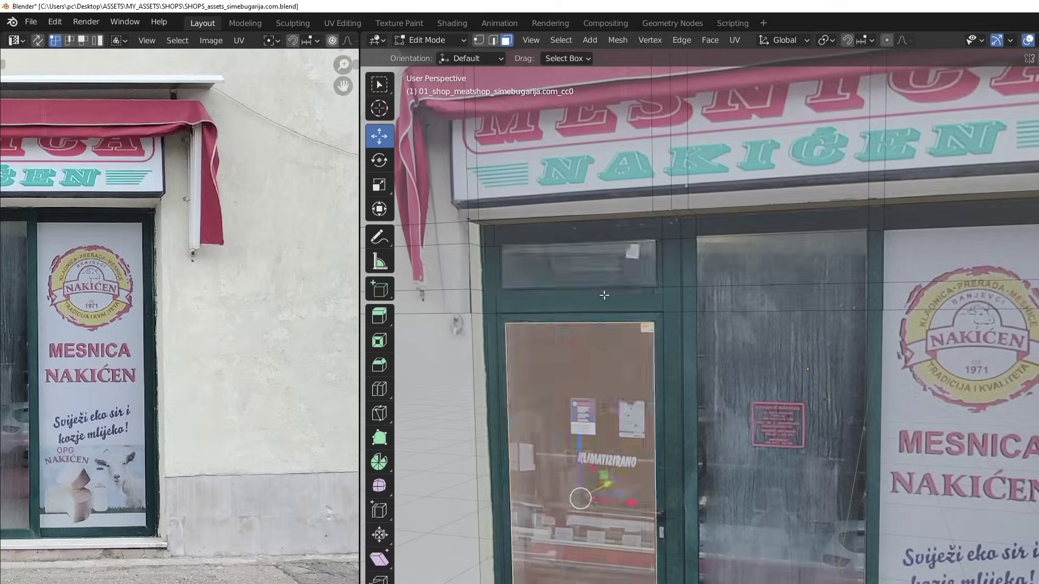
- Flatten the canopy vertically and stretch the sign box's UVs along X over the lettering
{"action": "middle_click_drag", "start_coordinate": [833, 390], "coordinate": [872, 396]}
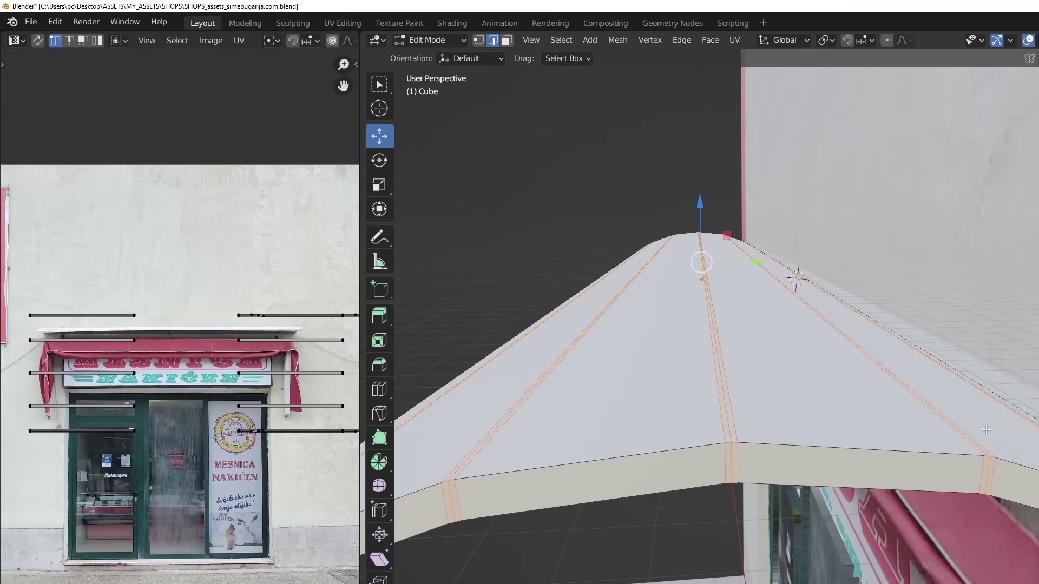
{"action": "key", "text": "s"}
{"action": "key", "text": "z"}
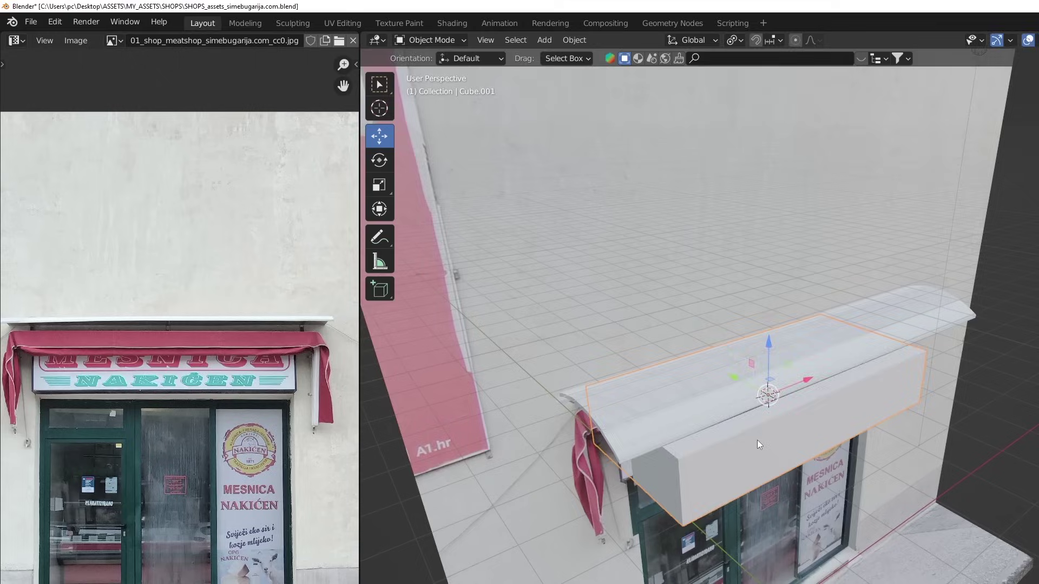
{"action": "key", "text": "s"}
{"action": "key", "text": "z"}
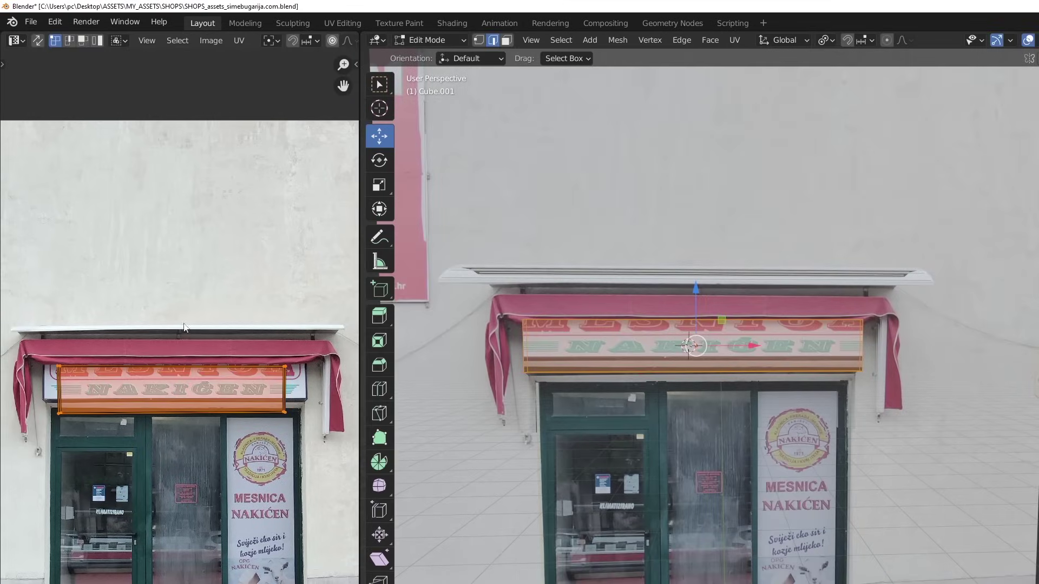
{"action": "key", "text": "x"}
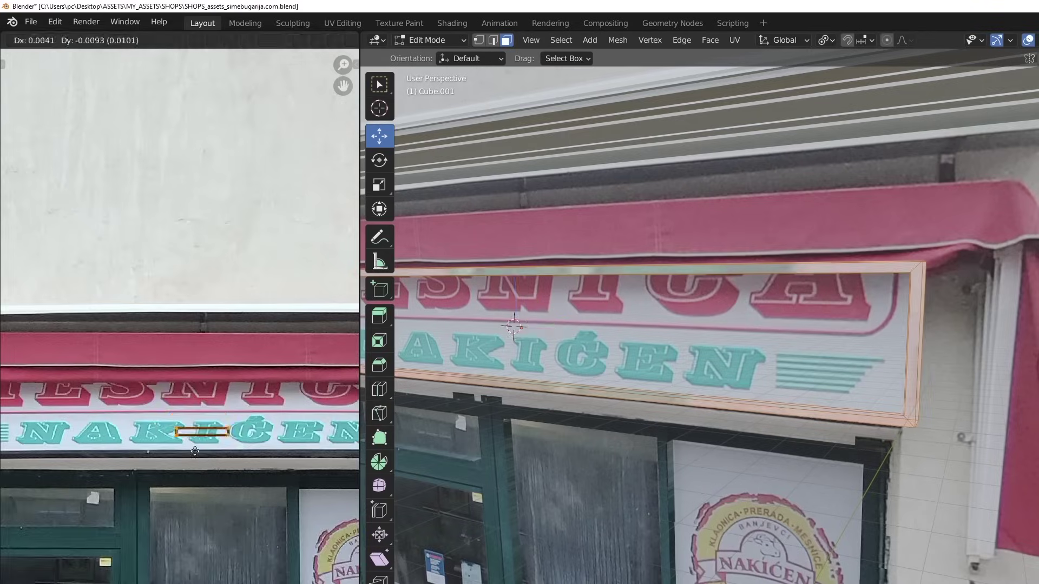
{"action": "key", "text": "g"}
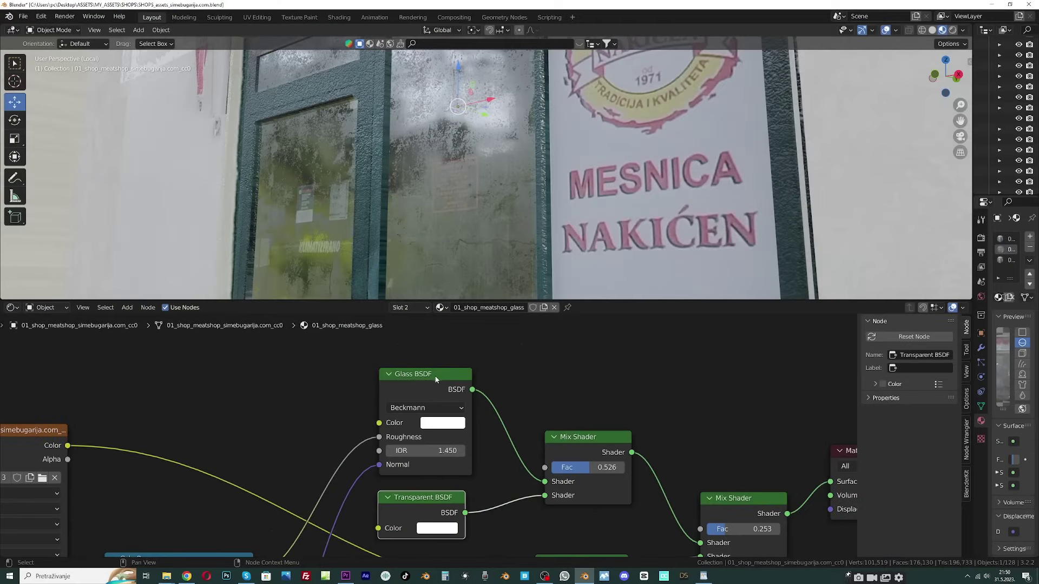
- Rearrange the Glass and Transparent BSDF nodes and adjust both Mix Shader factors
{"action": "left_click_drag", "start_coordinate": [433, 373], "coordinate": [433, 368]}
{"action": "left_click_drag", "start_coordinate": [415, 495], "coordinate": [421, 493]}
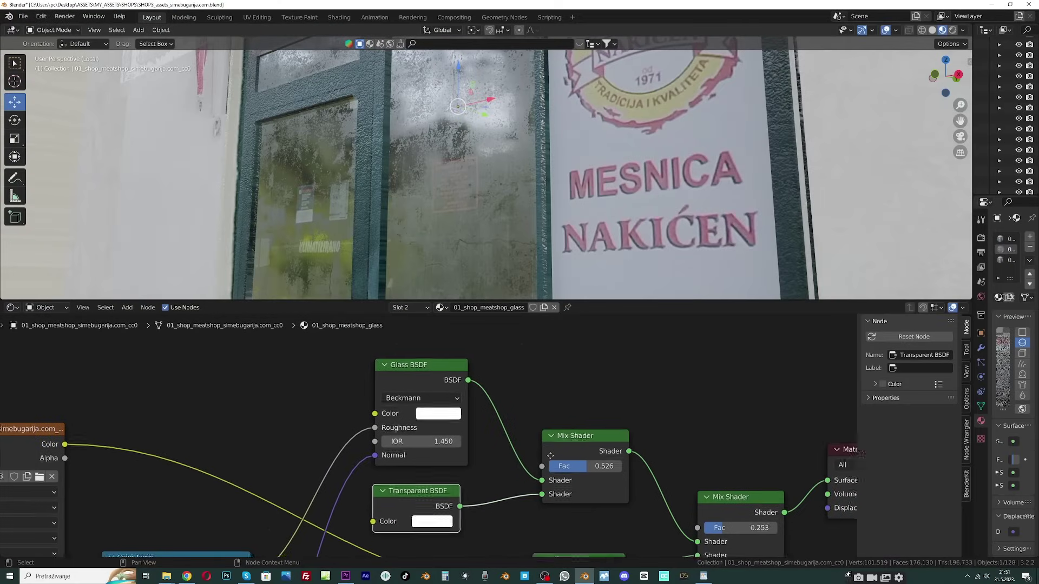
{"action": "middle_click_drag", "start_coordinate": [420, 492], "coordinate": [374, 465]}
{"action": "left_click_drag", "start_coordinate": [563, 441], "coordinate": [547, 441]}
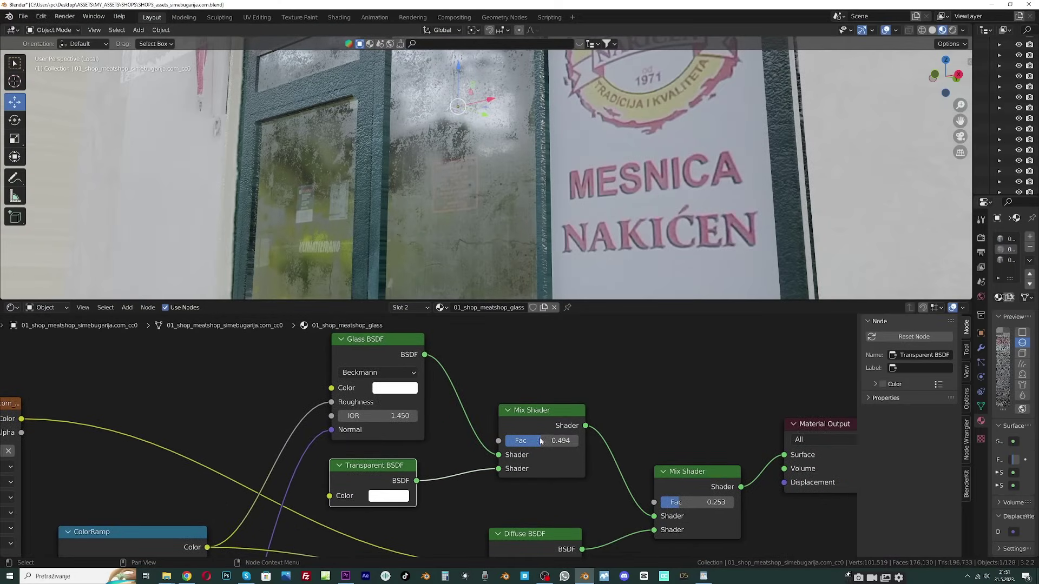
{"action": "scroll", "coordinate": [541, 441], "scroll_direction": "down", "scroll_amount": 2}
{"action": "middle_click_drag", "start_coordinate": [261, 470], "coordinate": [373, 415]}
{"action": "left_click", "coordinate": [184, 367]}
{"action": "scroll", "coordinate": [649, 433], "scroll_direction": "up", "scroll_amount": 3}
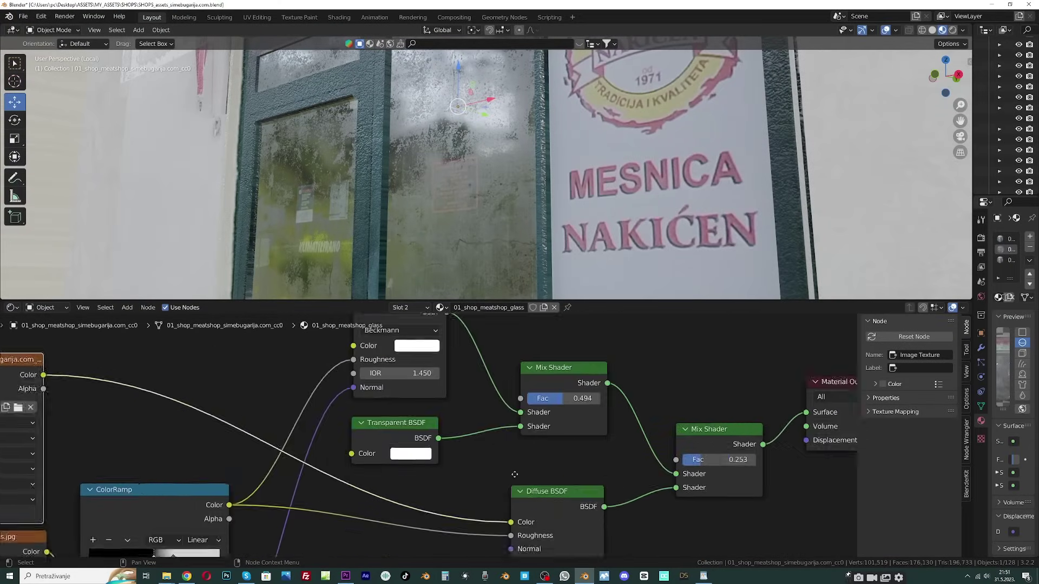
{"action": "mouse_move", "coordinate": [652, 453]}
{"action": "left_mouse_down"}
{"action": "mouse_move", "coordinate": [682, 453]}
{"action": "mouse_move", "coordinate": [642, 454]}
{"action": "mouse_move", "coordinate": [665, 454]}
{"action": "left_mouse_up"}
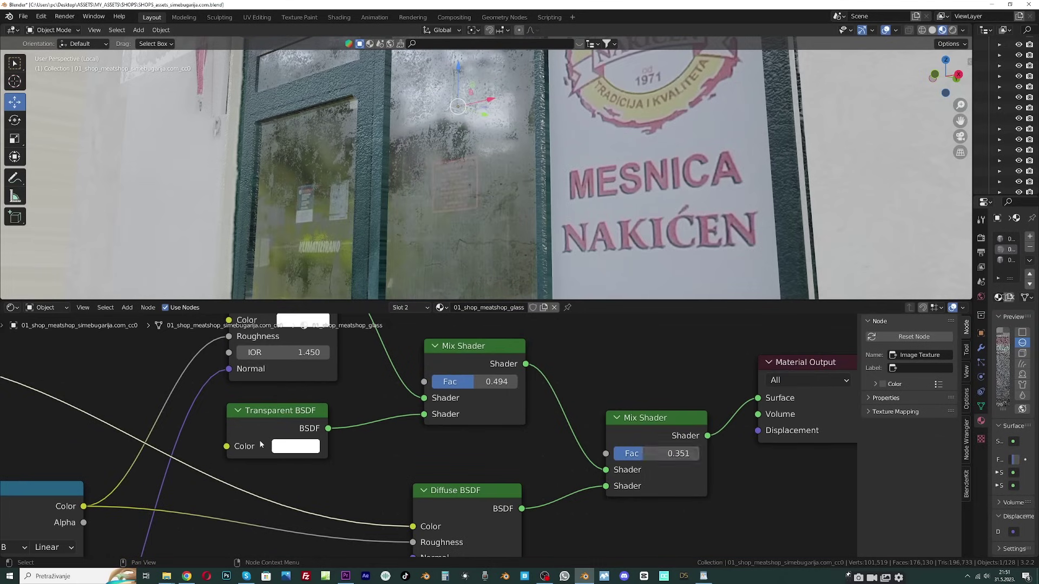
- Nudge the ColorRamp stop right and raise the Bump strength from 0.221 to 1.000
{"action": "scroll", "coordinate": [261, 444], "scroll_direction": "down", "scroll_amount": 2}
{"action": "middle_click_drag", "start_coordinate": [261, 445], "coordinate": [471, 347]}
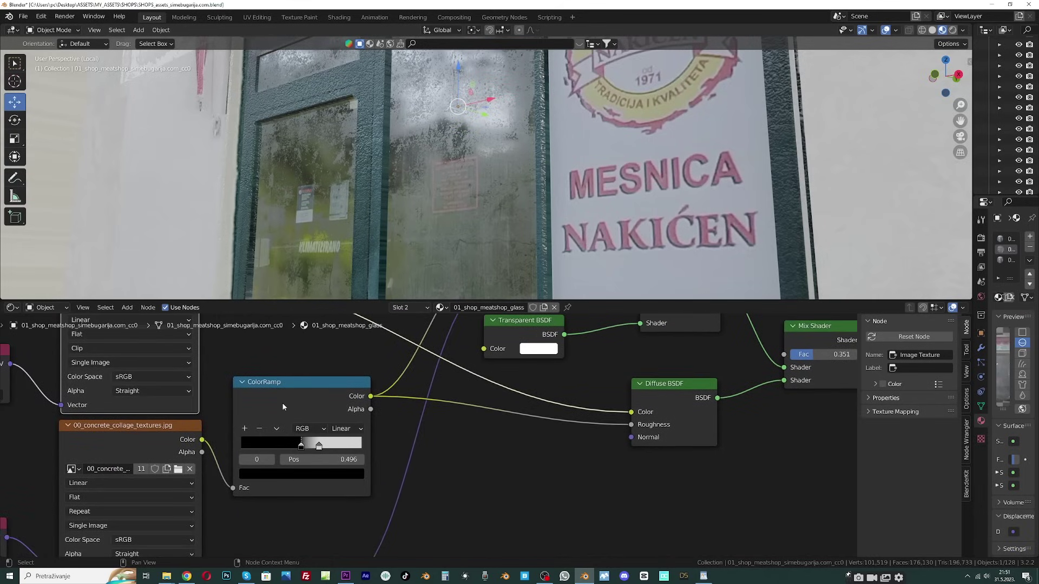
{"action": "left_click_drag", "start_coordinate": [301, 448], "coordinate": [305, 447]}
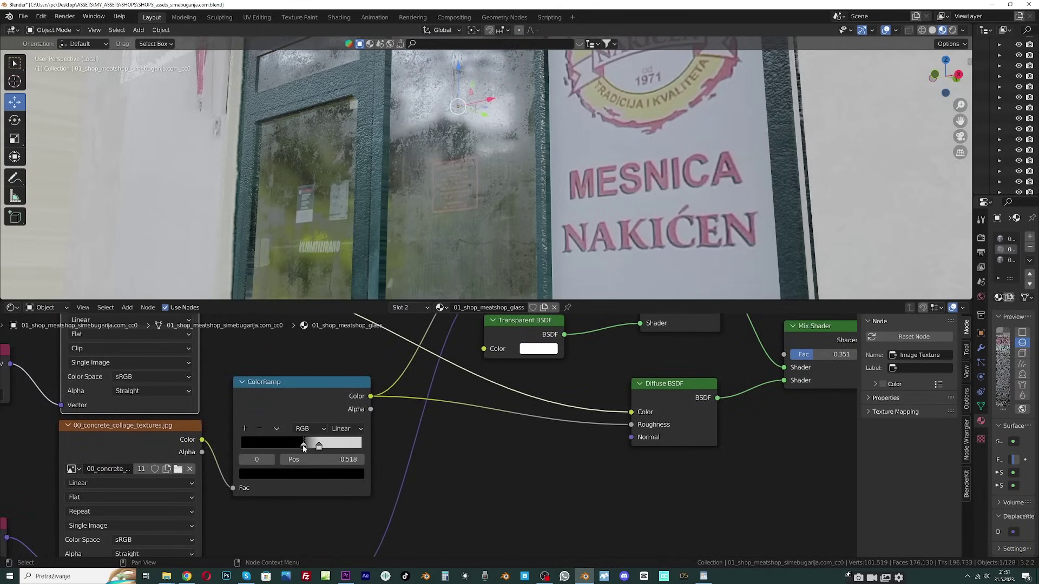
{"action": "scroll", "coordinate": [352, 507], "scroll_direction": "down", "scroll_amount": 1}
{"action": "middle_click_drag", "start_coordinate": [352, 508], "coordinate": [343, 414]}
{"action": "scroll", "coordinate": [313, 478], "scroll_direction": "up", "scroll_amount": 1}
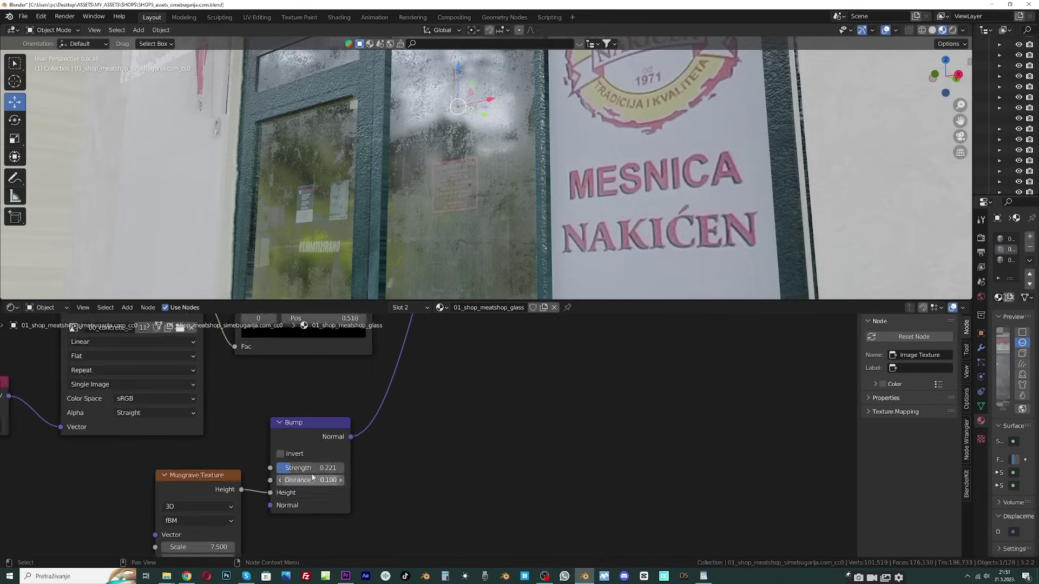
{"action": "scroll", "coordinate": [313, 477], "scroll_direction": "up", "scroll_amount": 1}
{"action": "mouse_move", "coordinate": [303, 469]}
{"action": "left_mouse_down"}
{"action": "mouse_move", "coordinate": [346, 469]}
{"action": "mouse_move", "coordinate": [313, 469]}
{"action": "left_mouse_up"}
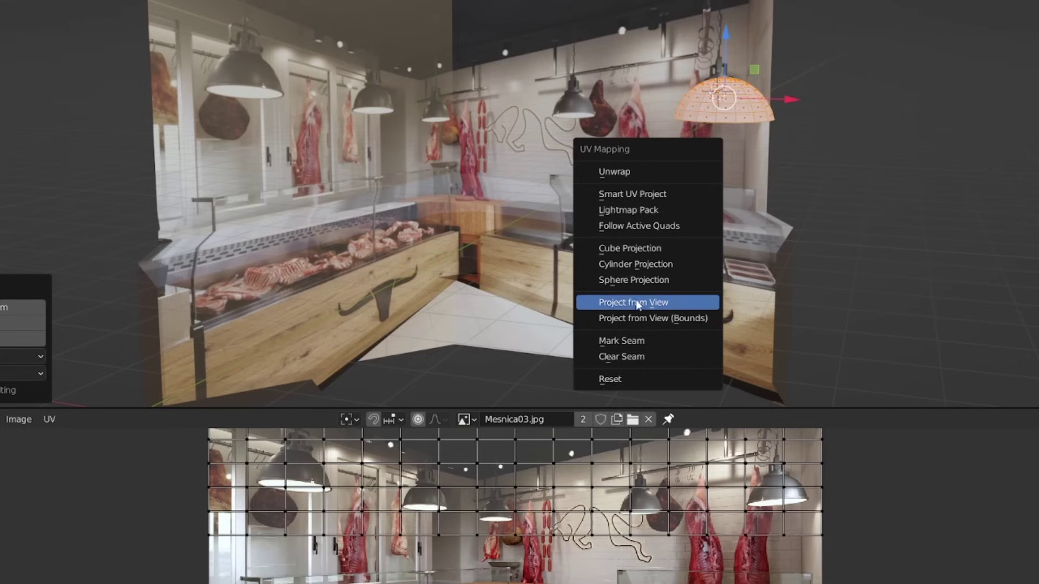
- Project the hemisphere's UVs from view and place it over the photo's middle lamp
{"action": "left_click", "coordinate": [635, 300]}
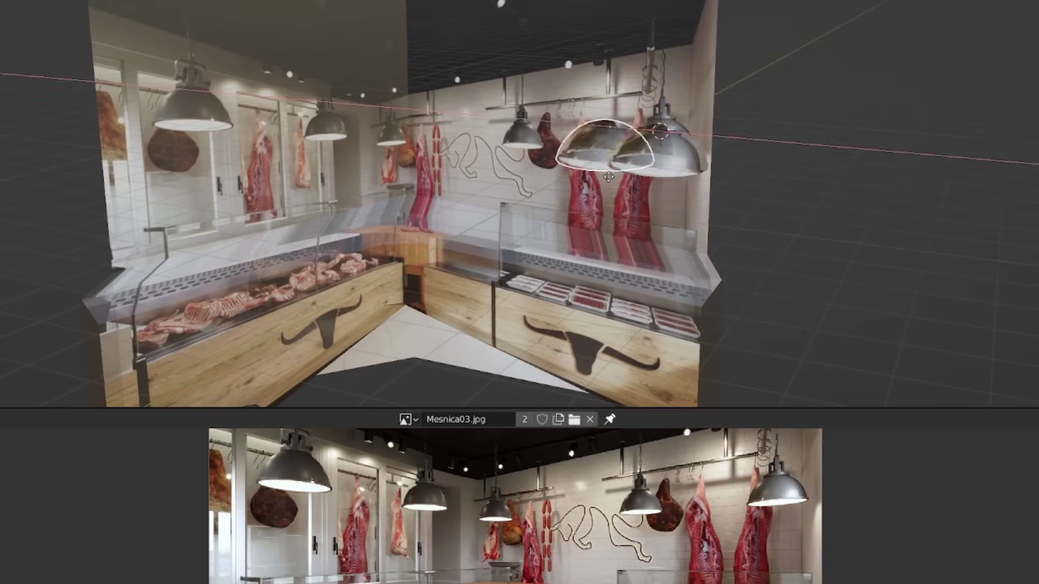
{"action": "key", "text": "s"}
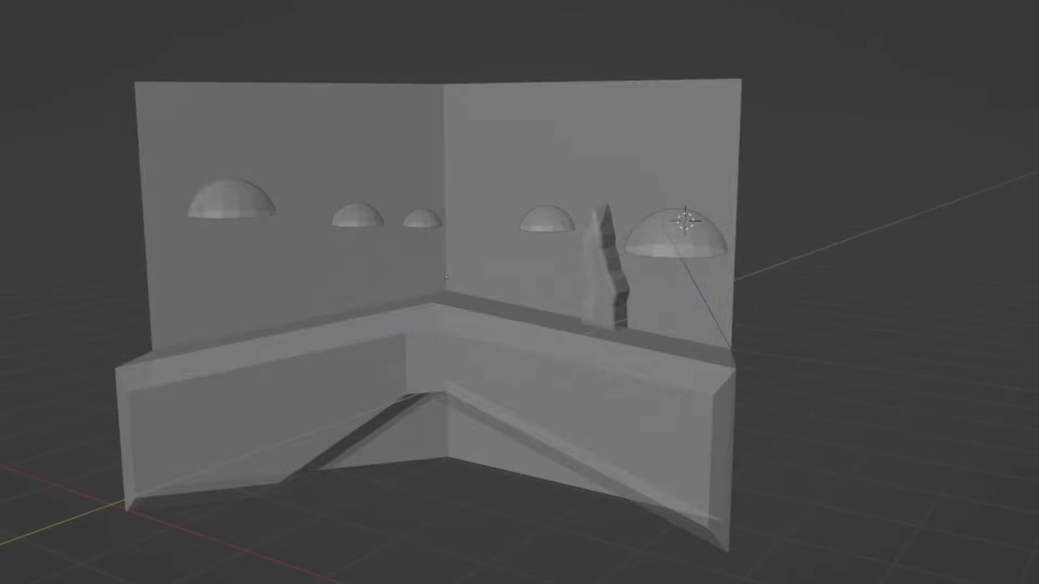
{"action": "middle_click_drag", "start_coordinate": [779, 92], "coordinate": [786, 98]}
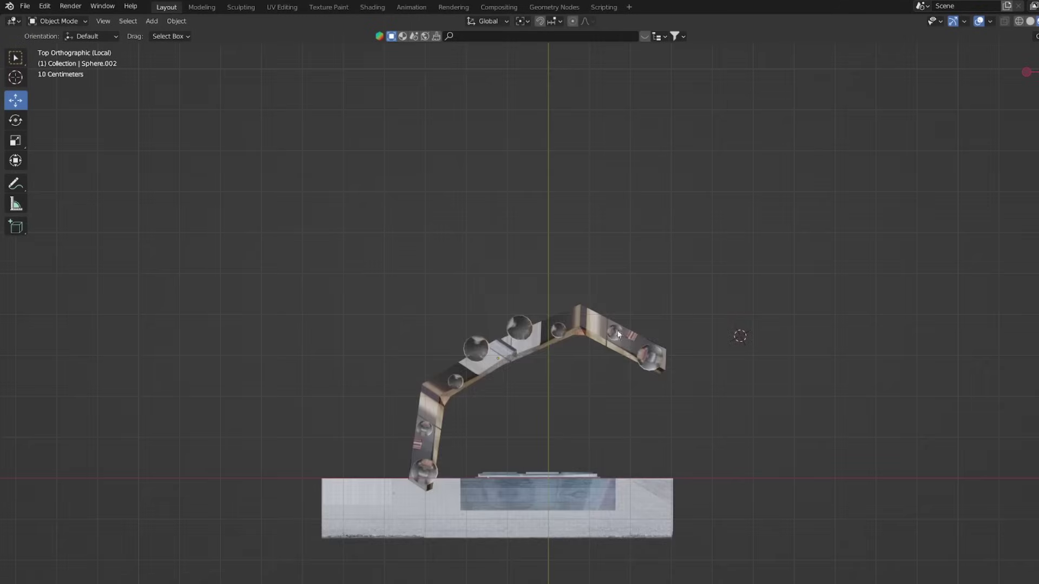
- Rotate the interior panels around Z and darken the world colour to near black
{"action": "key", "text": "r"}
{"action": "key", "text": "z"}
{"action": "left_click", "coordinate": [592, 414]}
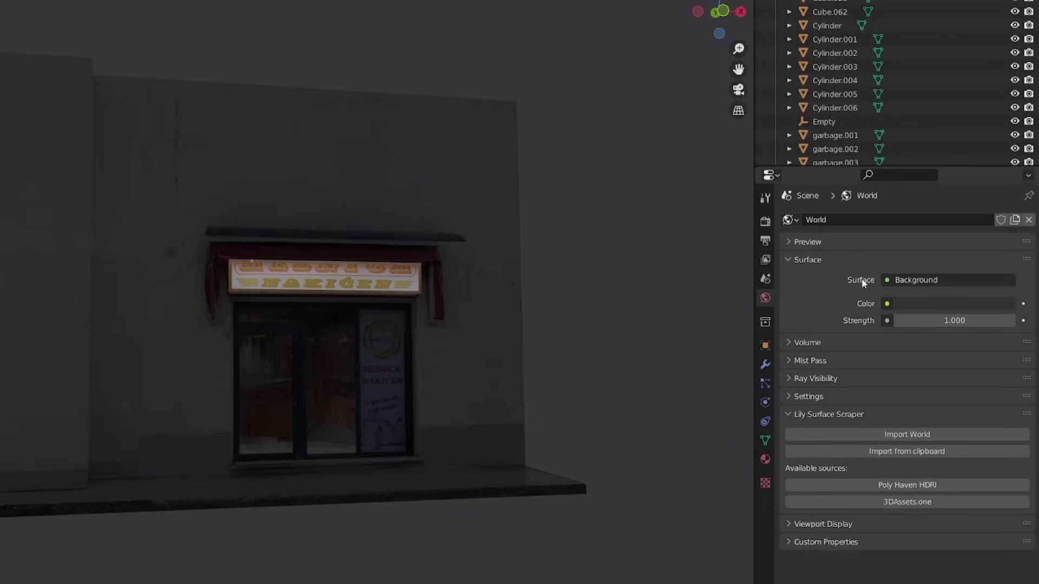
{"action": "left_click", "coordinate": [919, 306]}
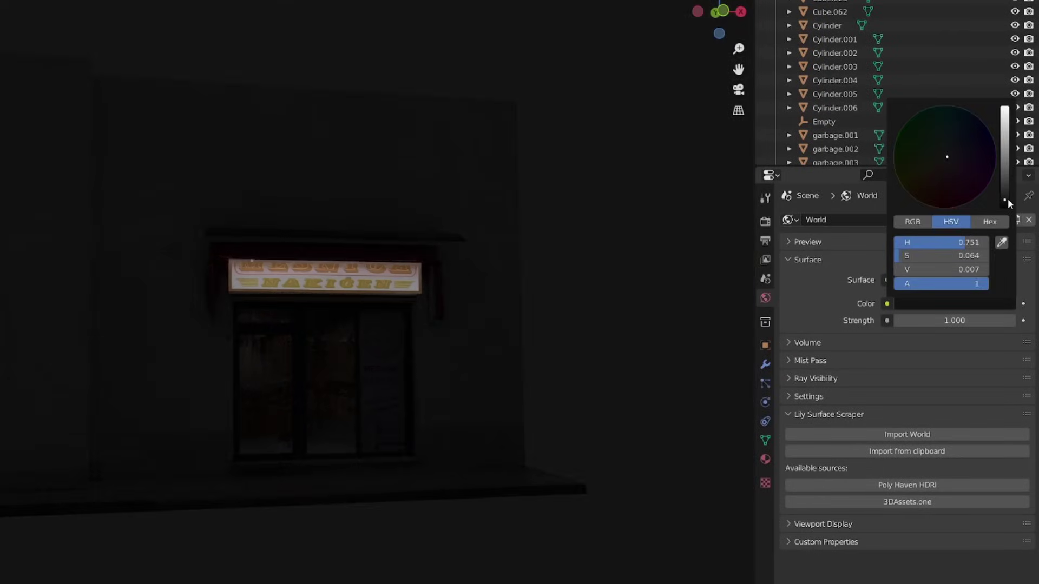
- Add a 200 W point light and move it down along the wall by the sign
{"action": "mouse_move", "coordinate": [592, 314]}
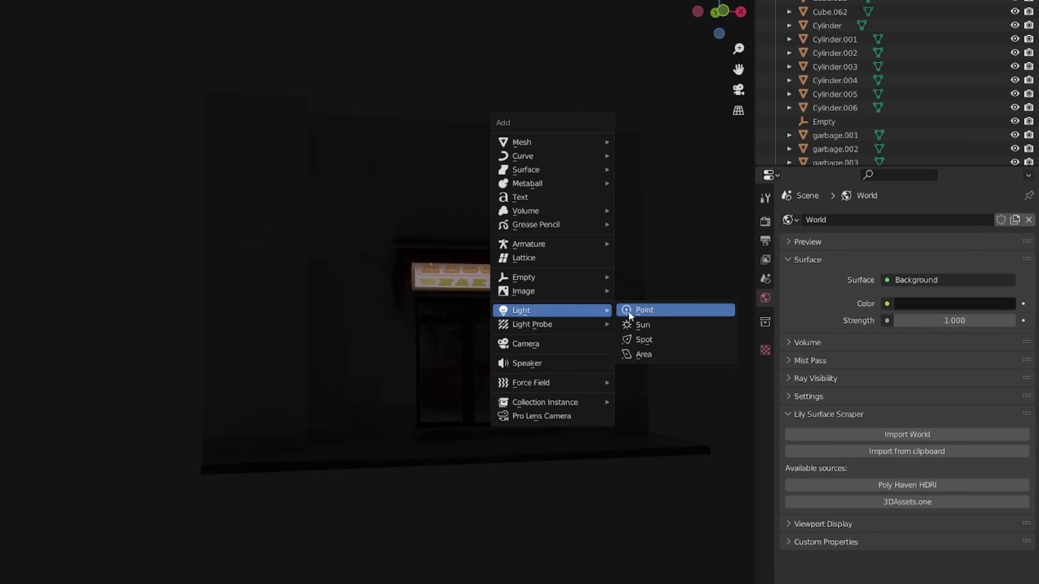
{"action": "left_click", "coordinate": [628, 310]}
{"action": "left_click", "coordinate": [938, 313]}
{"action": "type", "text": "2"}
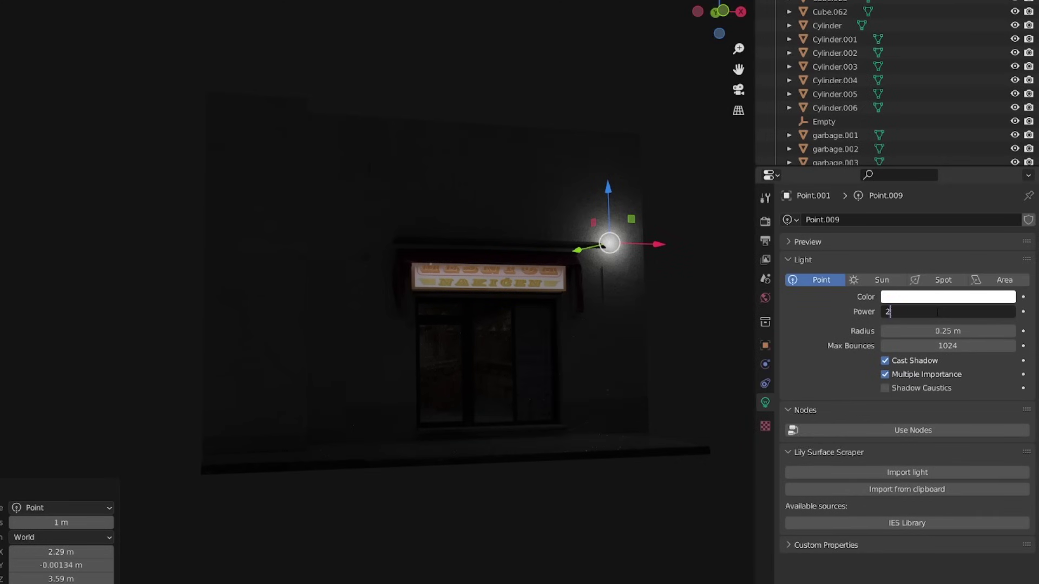
{"action": "type", "text": "00"}
{"action": "key", "text": "Return"}
{"action": "key", "text": "g"}
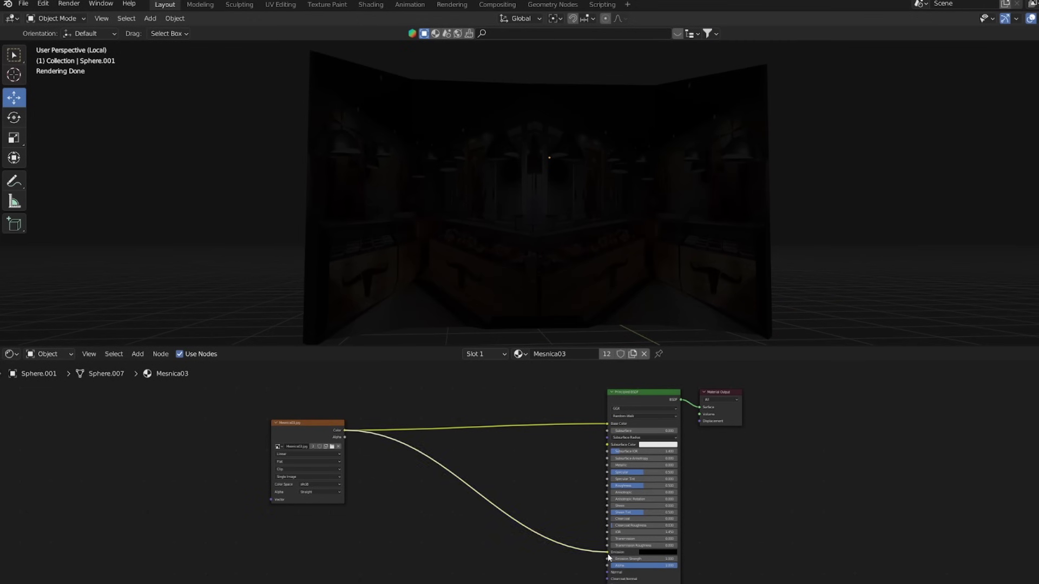
- Route the photo colour into Emission through a ColorRamp with its black stop moved in
{"action": "left_click_drag", "start_coordinate": [609, 557], "coordinate": [608, 554]}
{"action": "scroll", "coordinate": [514, 395], "scroll_direction": "up", "scroll_amount": 1}
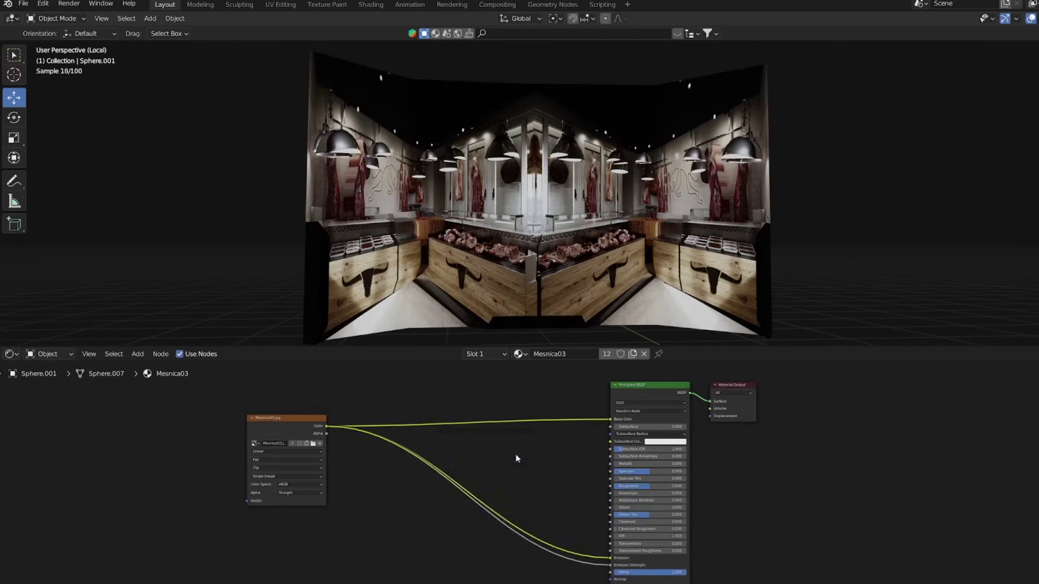
{"action": "key", "text": "shift+a"}
{"action": "type", "text": "color"}
{"action": "key", "text": "Return"}
{"action": "left_click", "coordinate": [534, 485]}
{"action": "mouse_move", "coordinate": [534, 486]}
{"action": "left_mouse_down"}
{"action": "mouse_move", "coordinate": [506, 461]}
{"action": "mouse_move", "coordinate": [506, 481]}
{"action": "mouse_move", "coordinate": [537, 486]}
{"action": "mouse_move", "coordinate": [525, 486]}
{"action": "left_mouse_up"}
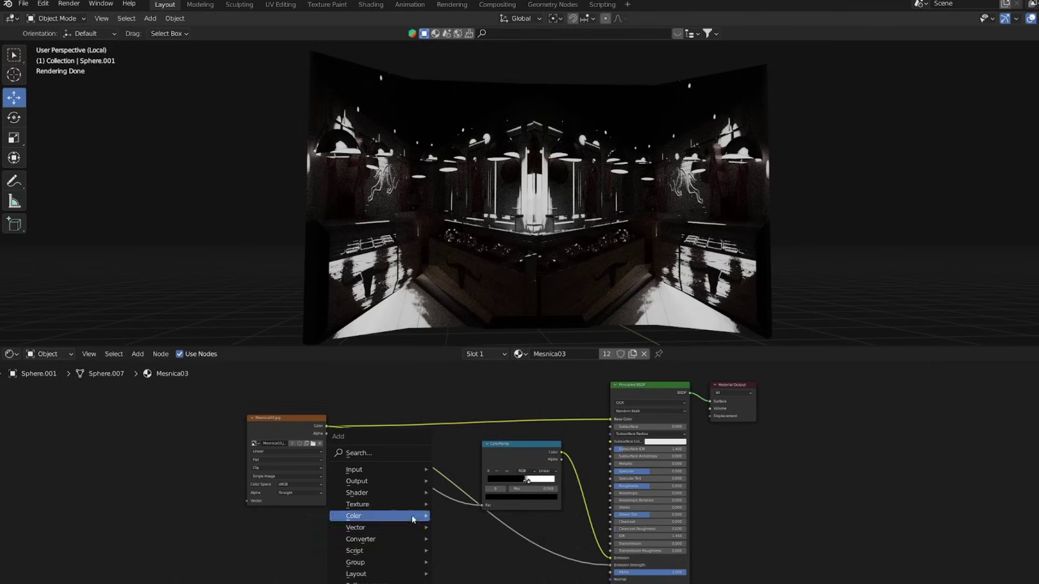
- Multiply Emission Strength by 2 with a Math node and shift the ramp's white stop
{"action": "left_click", "coordinate": [358, 453]}
{"action": "key", "text": "Return"}
{"action": "left_click", "coordinate": [508, 541]}
{"action": "left_click", "coordinate": [511, 539]}
{"action": "left_click", "coordinate": [517, 563]}
{"action": "type", "text": "2"}
{"action": "key", "text": "Return"}
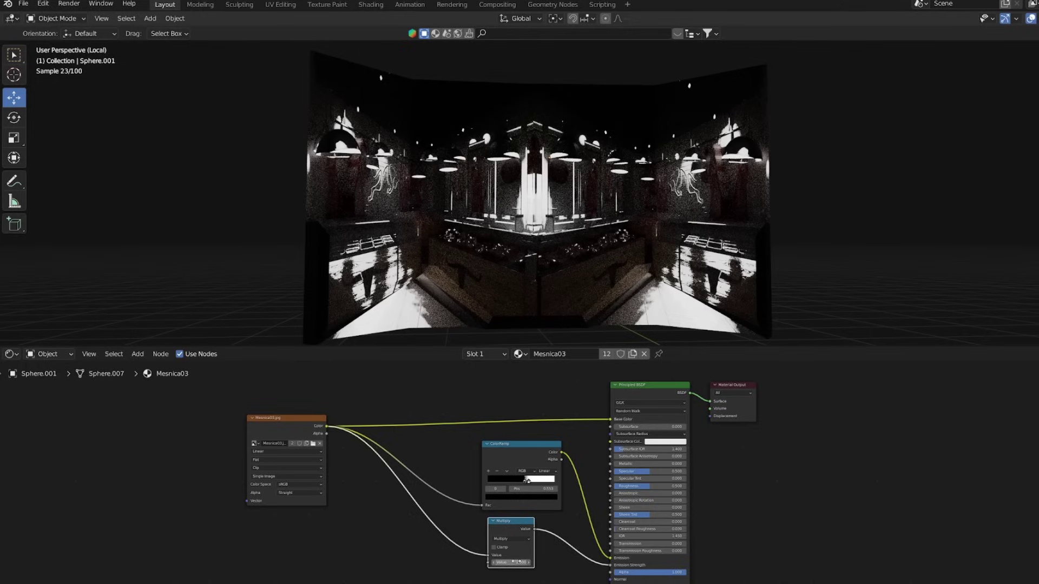
{"action": "left_click_drag", "start_coordinate": [531, 483], "coordinate": [545, 483]}
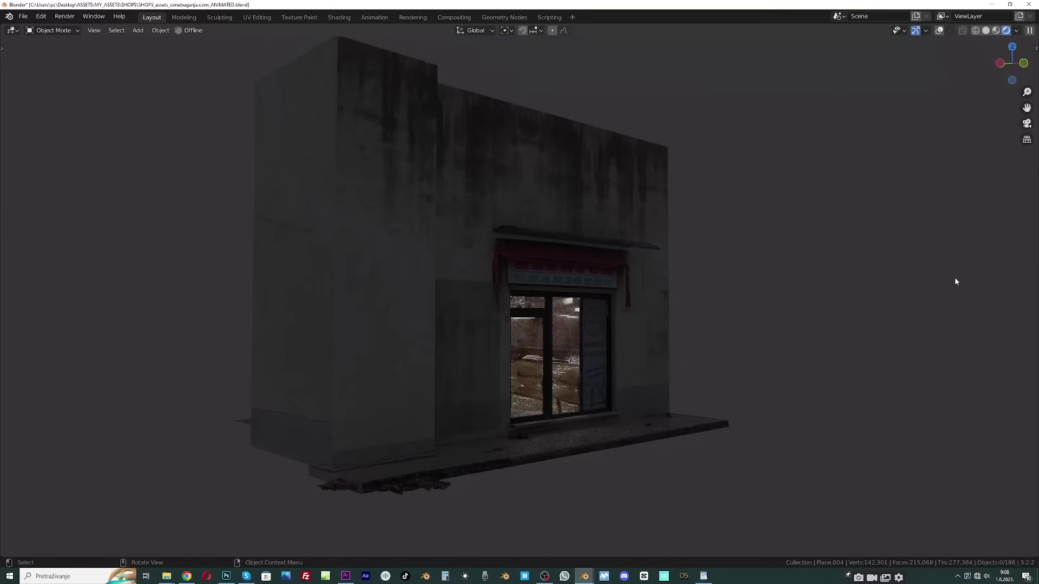
- Put the tiled pavement plane into Local View and orbit in for a closer look
{"action": "mouse_move", "coordinate": [952, 281]}
{"action": "middle_mouse_down"}
{"action": "mouse_move", "coordinate": [920, 284]}
{"action": "mouse_move", "coordinate": [937, 295]}
{"action": "middle_mouse_up"}
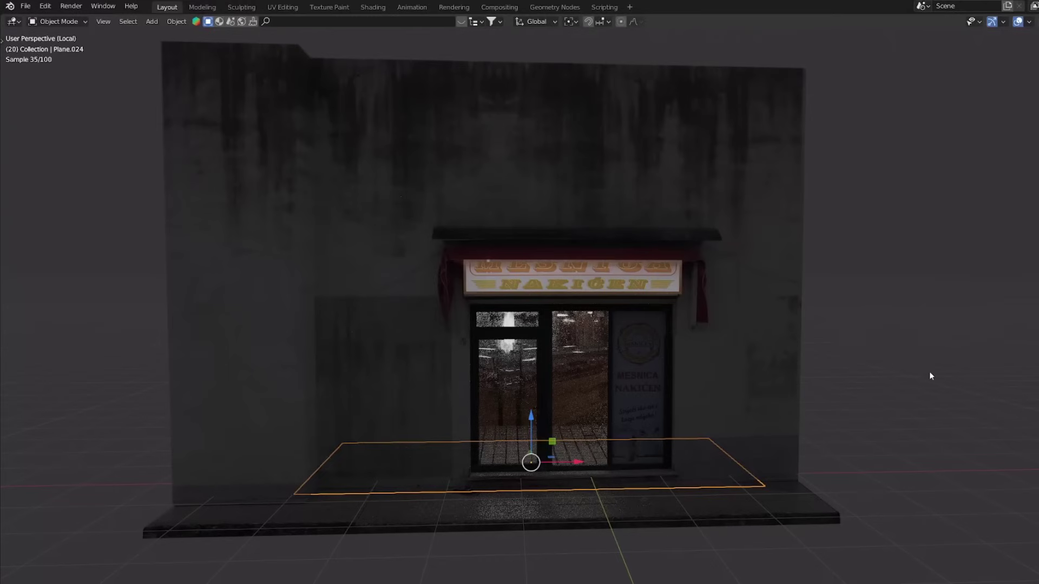
{"action": "key", "text": "KP_Divide"}
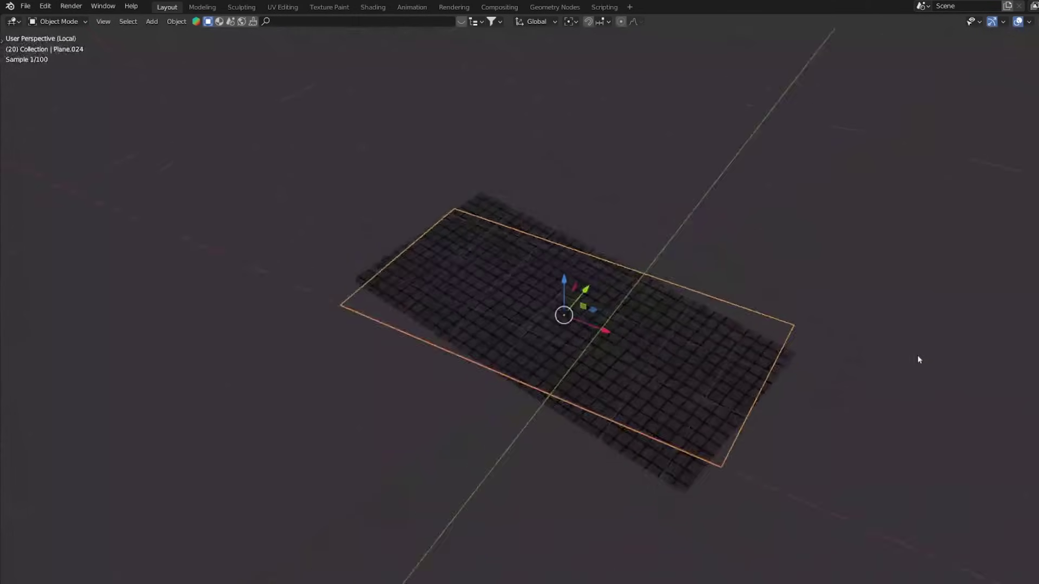
{"action": "middle_click_drag", "start_coordinate": [917, 355], "coordinate": [969, 342]}
{"action": "scroll", "coordinate": [857, 194], "scroll_direction": "up", "scroll_amount": 3}
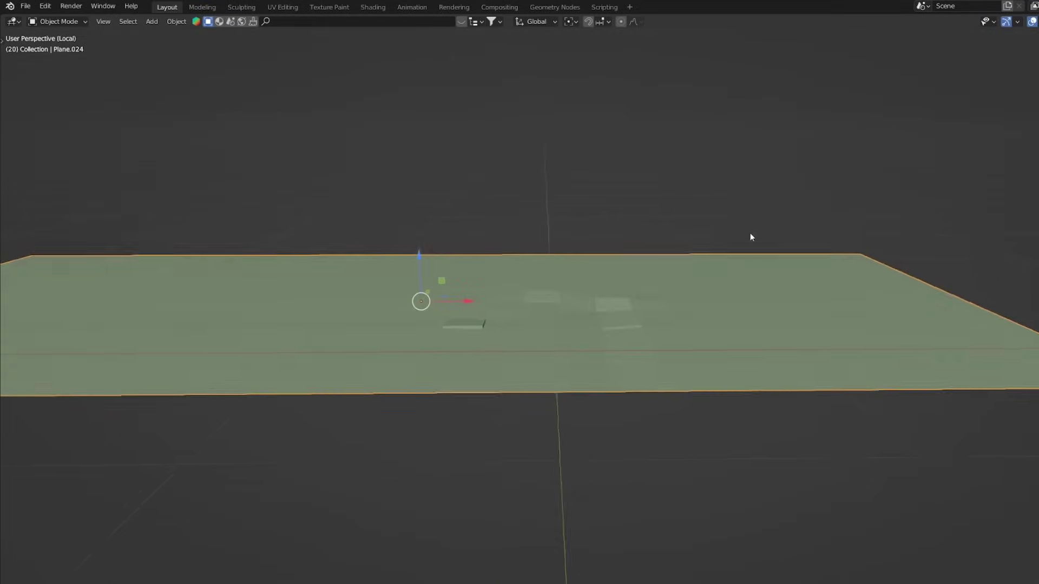
{"action": "middle_click_drag", "start_coordinate": [750, 237], "coordinate": [730, 260]}
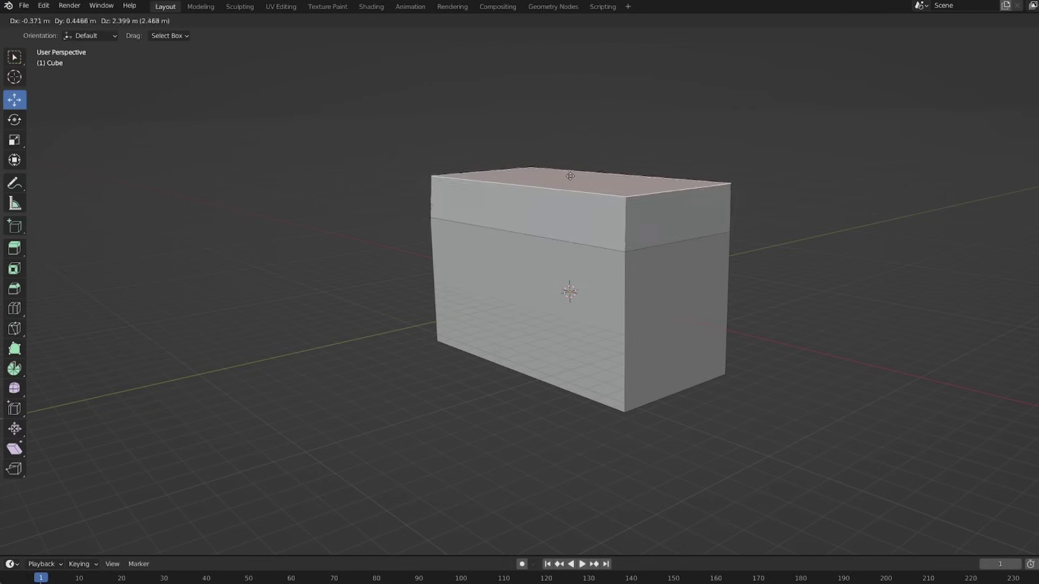
- Slide the top section into an overhang and delete two wall faces for window openings
{"action": "left_click_drag", "start_coordinate": [570, 176], "coordinate": [577, 222]}
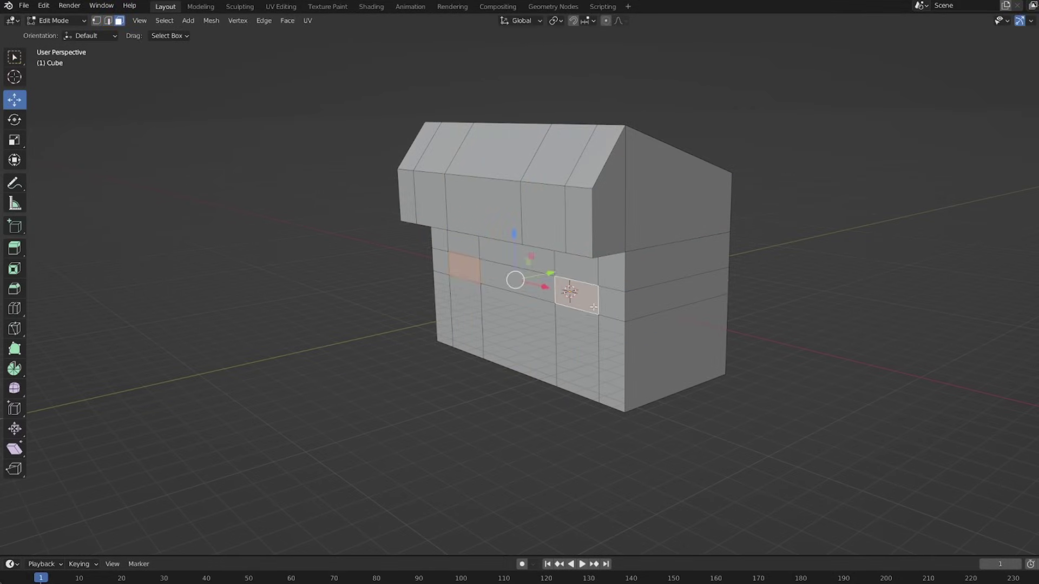
{"action": "key", "text": "x"}
{"action": "left_click", "coordinate": [603, 303]}
- Inset and extrude the roof's front faces, then delete roof faces as openings
{"action": "left_click", "coordinate": [530, 221], "text": "alt"}
{"action": "key", "text": "i"}
{"action": "left_click", "coordinate": [552, 222]}
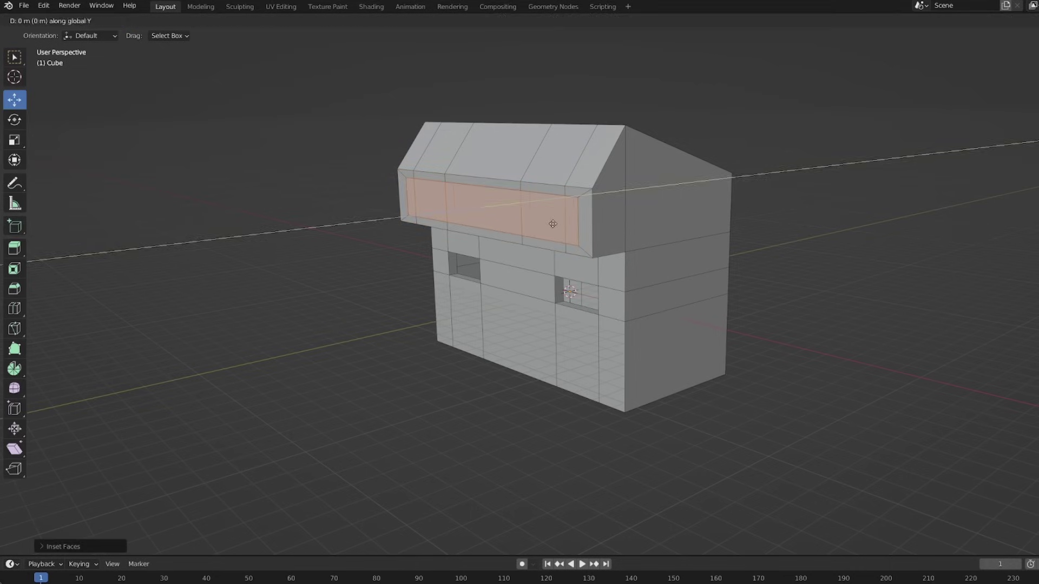
{"action": "key", "text": "e"}
{"action": "left_click", "coordinate": [454, 201], "text": "shift"}
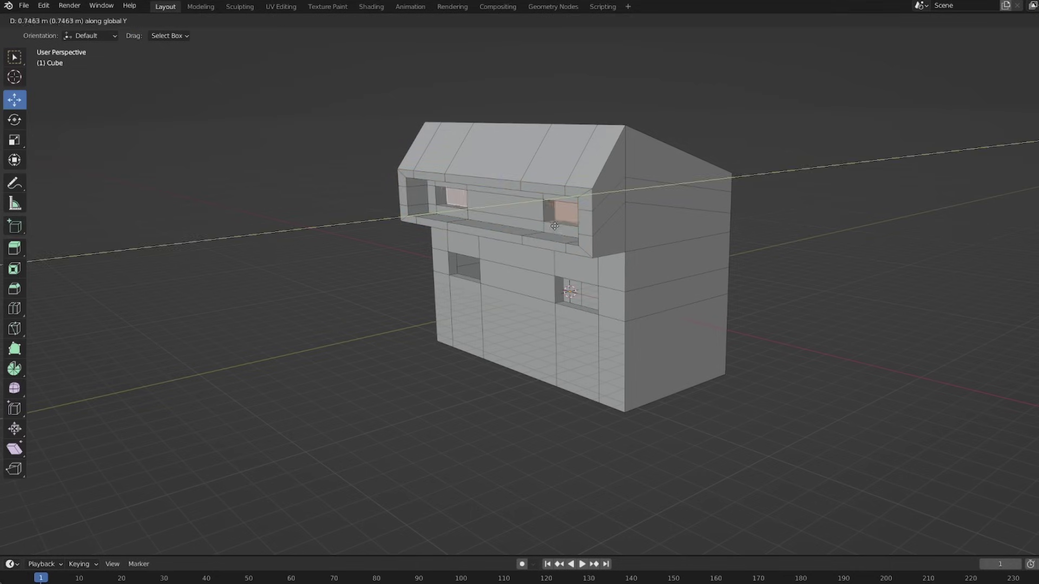
{"action": "key", "text": "x"}
{"action": "left_click", "coordinate": [510, 222]}
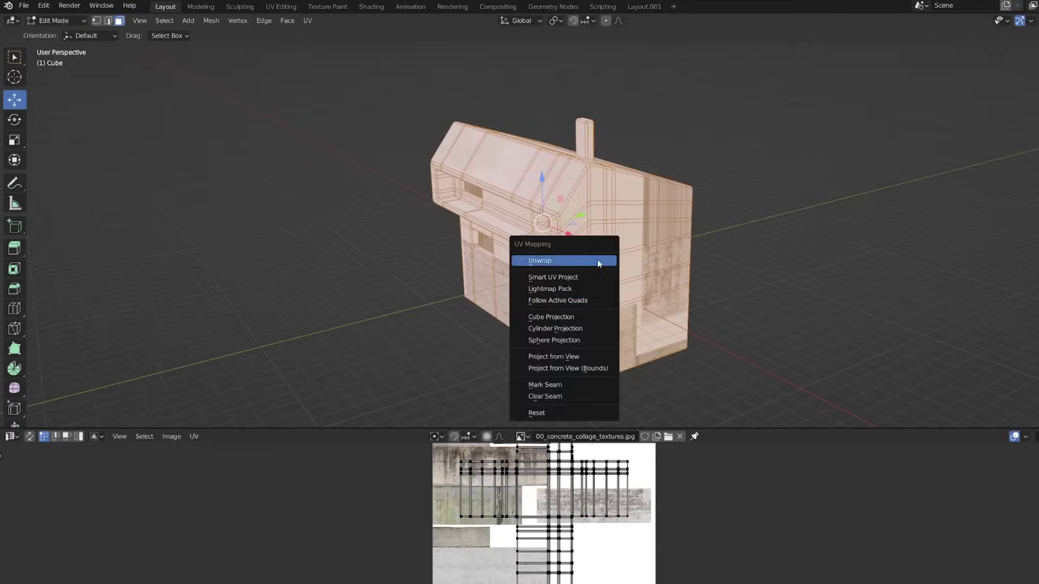
- Cube-project the house's UVs and place them on a concrete patch of the texture
{"action": "left_click", "coordinate": [558, 316]}
{"action": "key", "text": "g"}
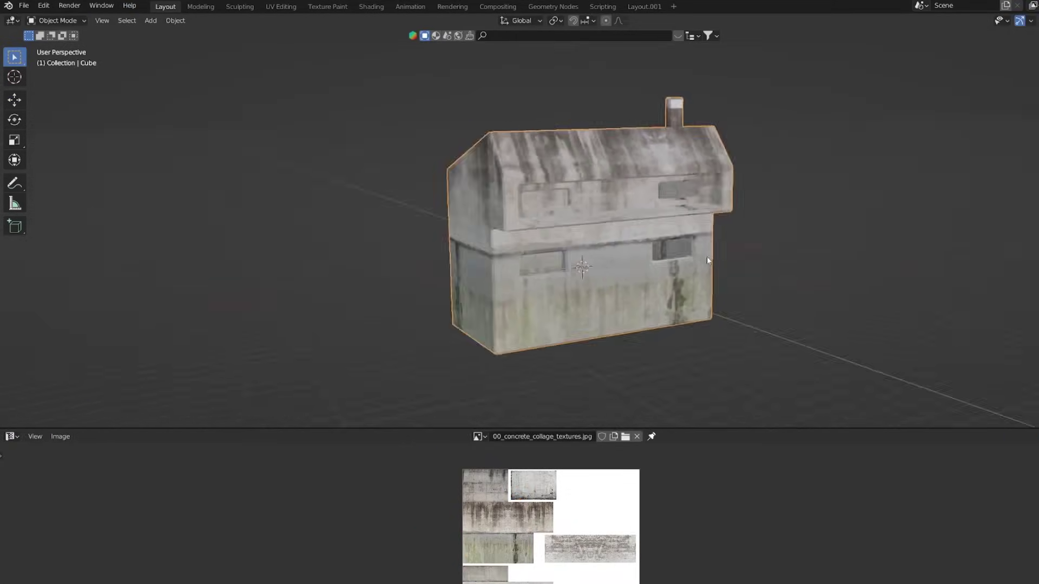
{"action": "middle_click_drag", "start_coordinate": [707, 256], "coordinate": [583, 249]}
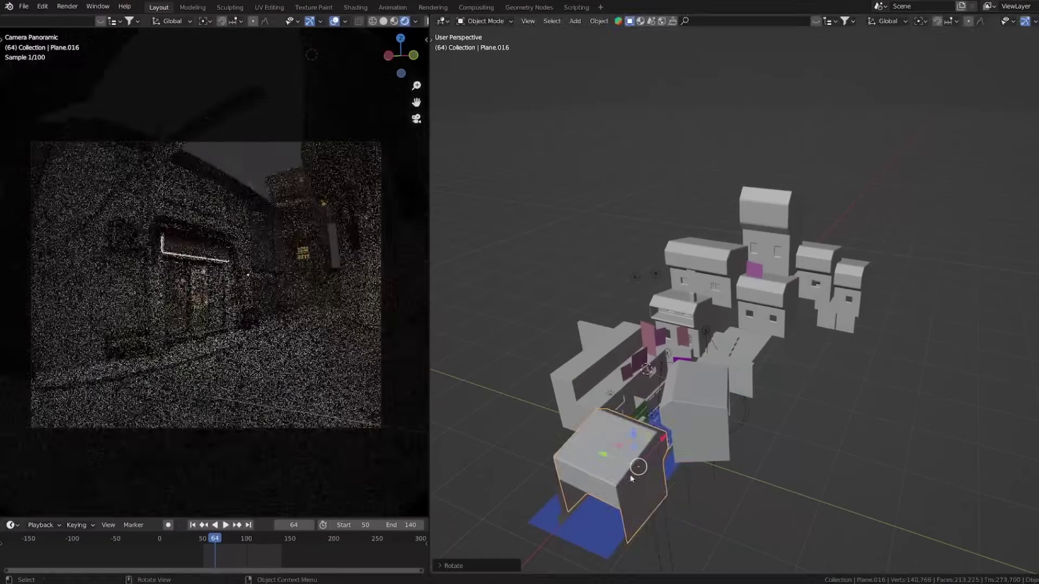
- Duplicate a wall plane and place a rotated copy at the top of the background cluster
{"action": "key", "text": "ctrl+z"}
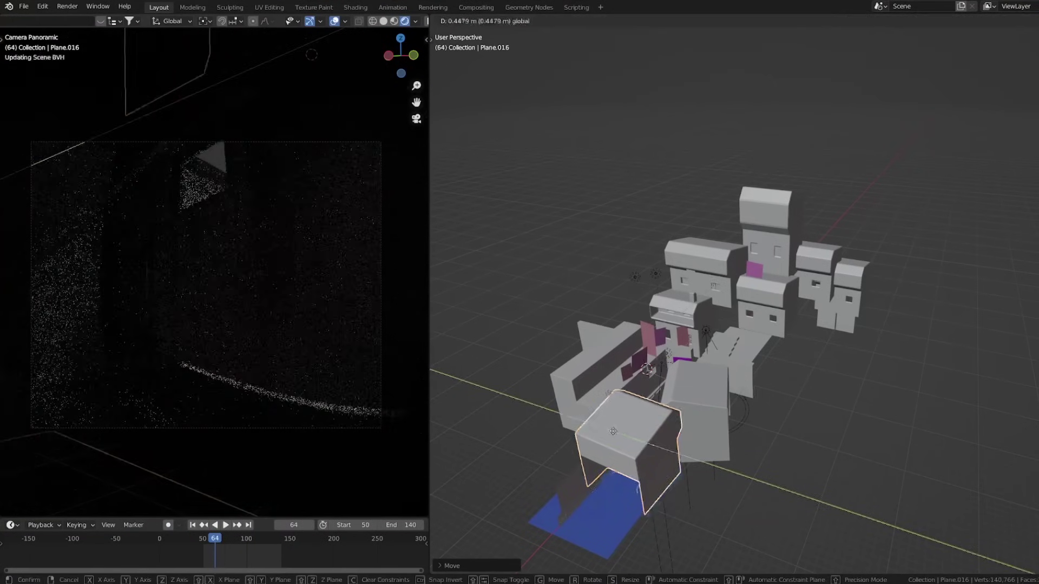
{"action": "left_click", "coordinate": [736, 277]}
{"action": "key", "text": "shift+d"}
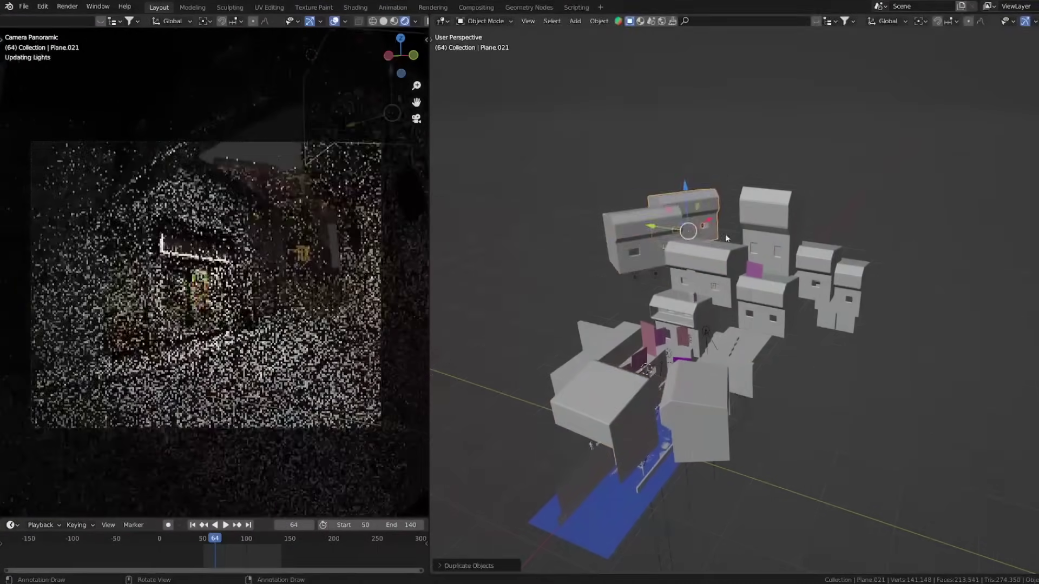
{"action": "left_click", "coordinate": [628, 250]}
{"action": "key", "text": "shift+d"}
{"action": "left_click", "coordinate": [679, 177]}
{"action": "key", "text": "r"}
{"action": "left_click", "coordinate": [679, 177]}
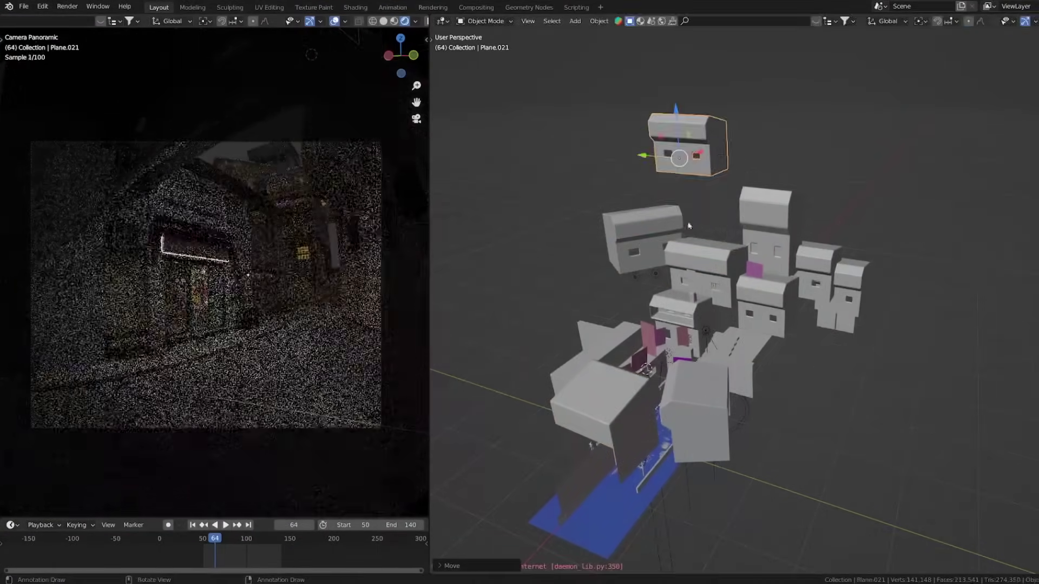
- Reposition another building plane and drop a further copy inside the cluster
{"action": "left_click", "coordinate": [692, 411]}
{"action": "key", "text": "g"}
{"action": "left_click", "coordinate": [699, 388]}
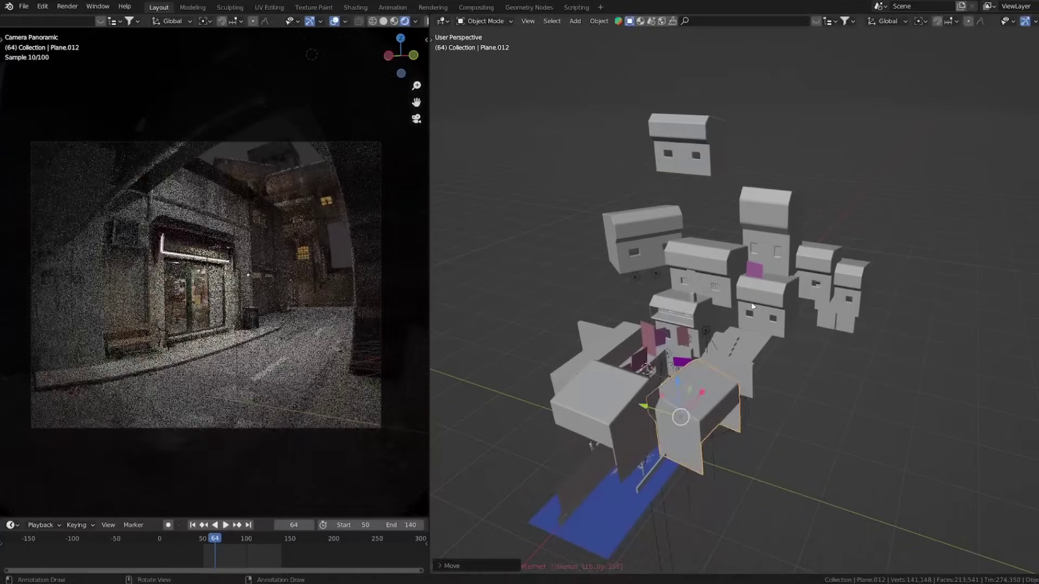
{"action": "key", "text": "shift+d"}
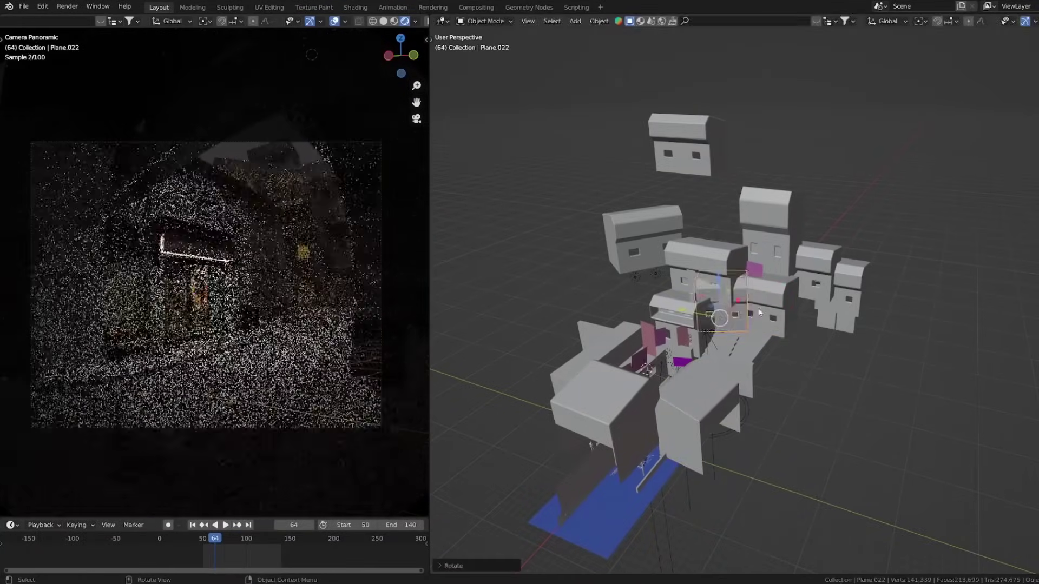
{"action": "left_click", "coordinate": [766, 309]}
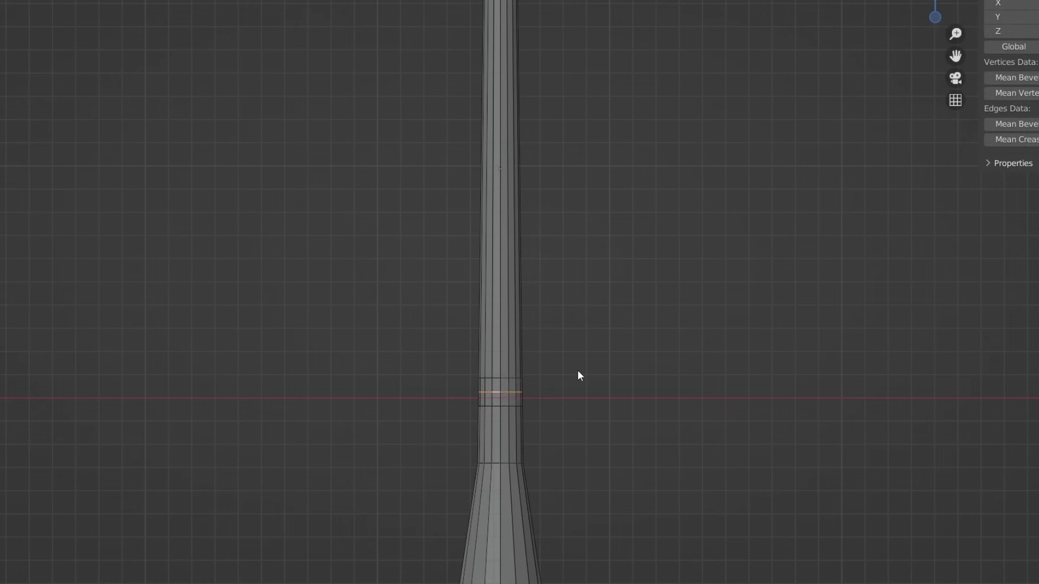
- Scale out a collar ring on the pole and raise the arm's pipe end vertically
{"action": "key", "text": "s"}
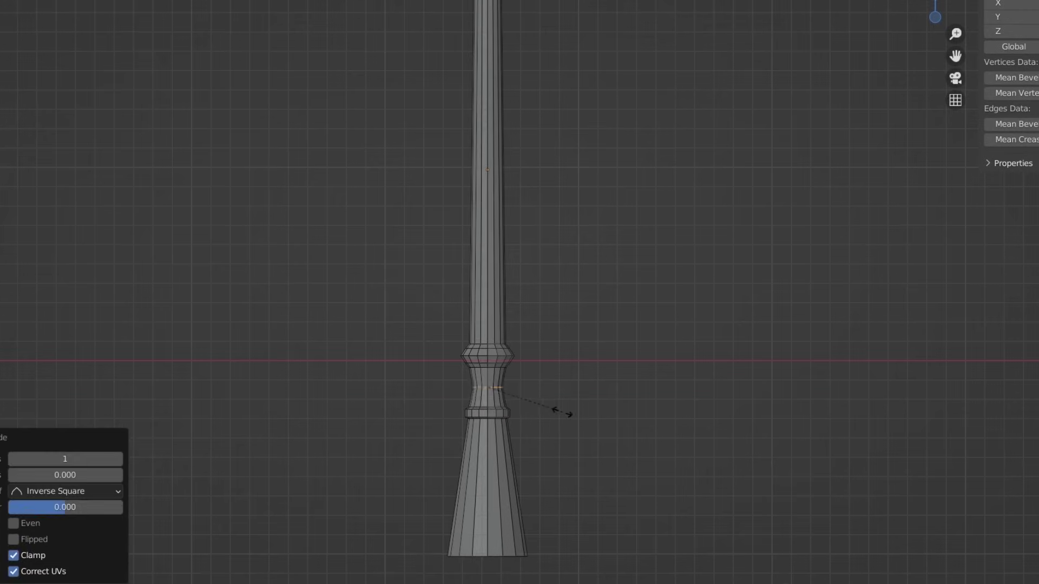
{"action": "left_click", "coordinate": [592, 343]}
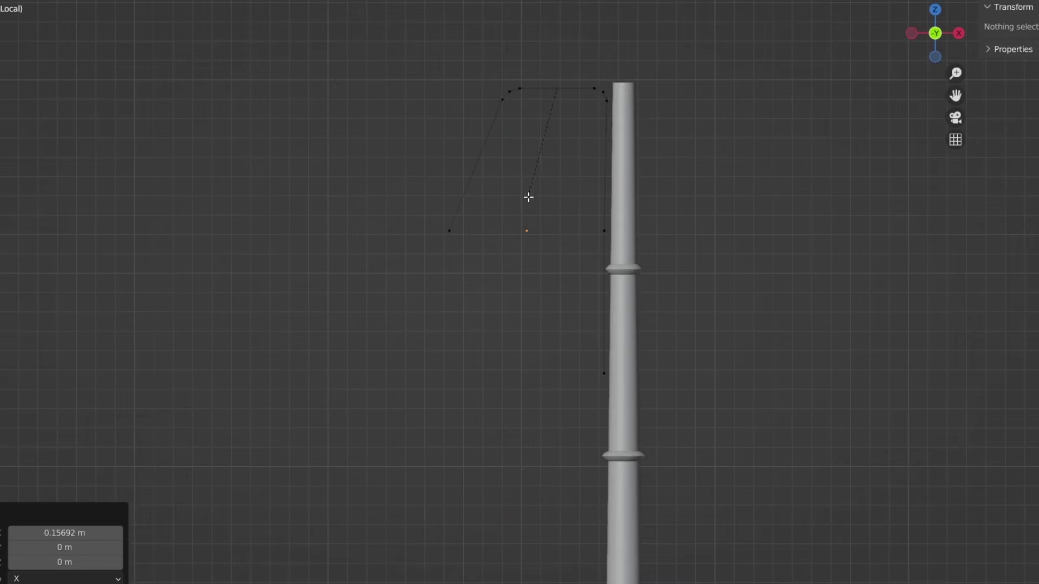
{"action": "key", "text": "g"}
{"action": "key", "text": "z"}
{"action": "left_click", "coordinate": [506, 385]}
- Extrude and scale the pipe end twice into a stepped, tapering cone cap
{"action": "key", "text": "e"}
{"action": "key", "text": "s"}
{"action": "key", "text": "e"}
{"action": "key", "text": "s"}
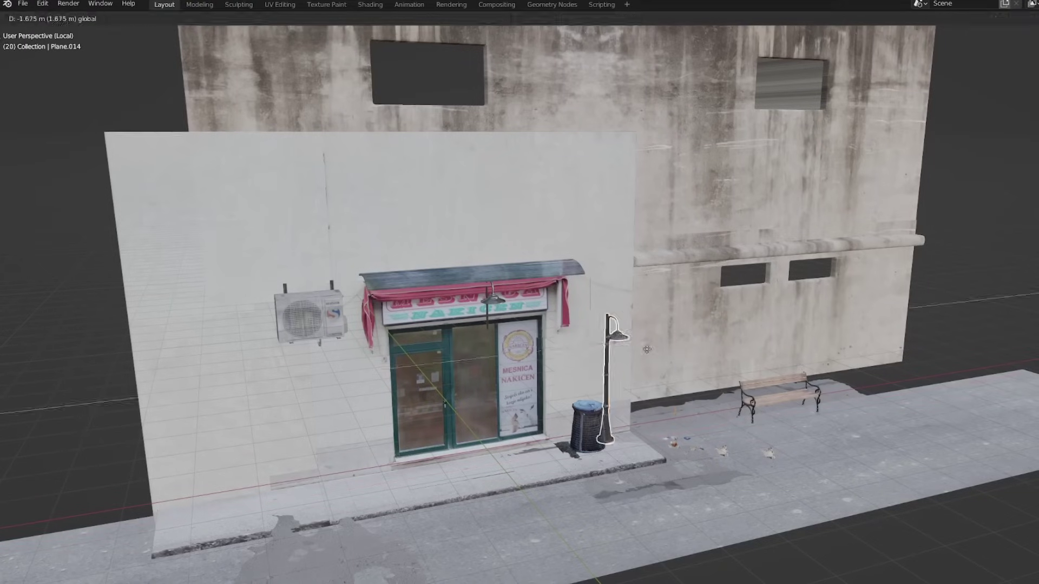
- Set the trash can and lamp post on the pavement and reposition a small garbage piece
{"action": "left_click", "coordinate": [758, 479]}
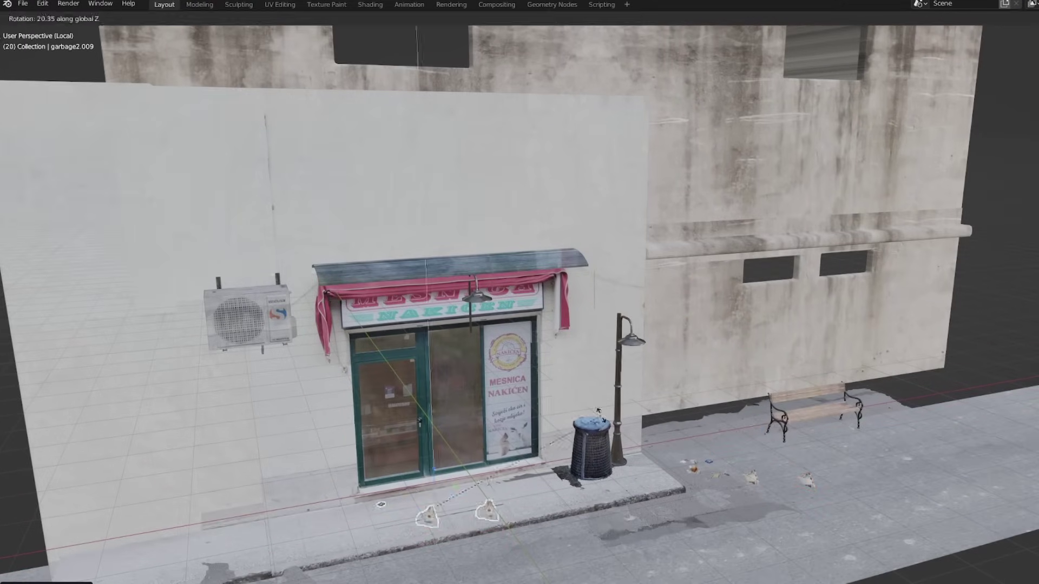
{"action": "left_click", "coordinate": [693, 467]}
{"action": "left_click", "coordinate": [548, 446]}
- Move the bench to the left of the shop door
{"action": "left_click", "coordinate": [812, 413]}
{"action": "key", "text": "g"}
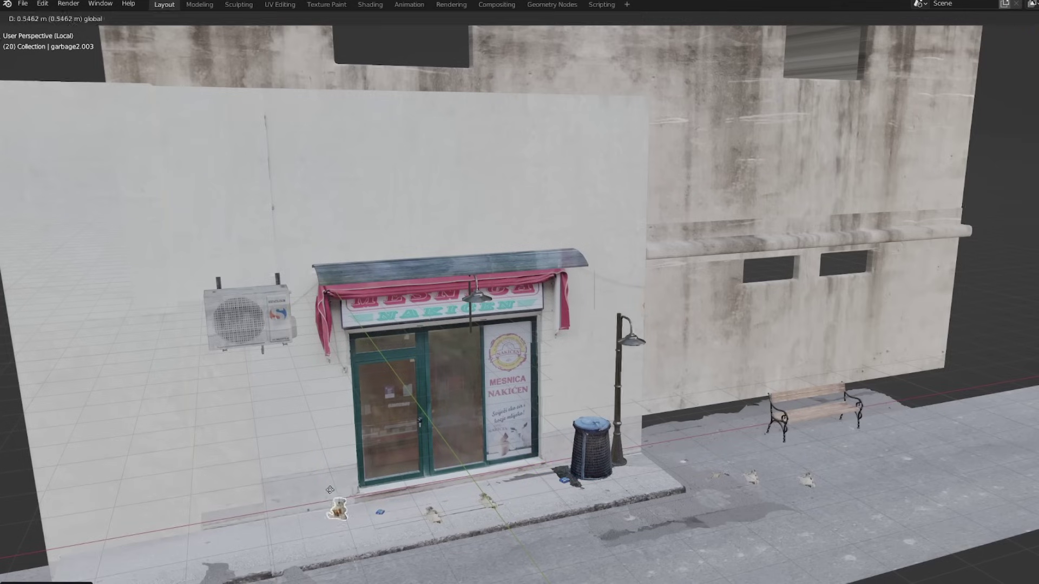
{"action": "left_click", "coordinate": [409, 457]}
- Duplicate a garbage piece and place the copy near the trash can
{"action": "key", "text": "shift+d"}
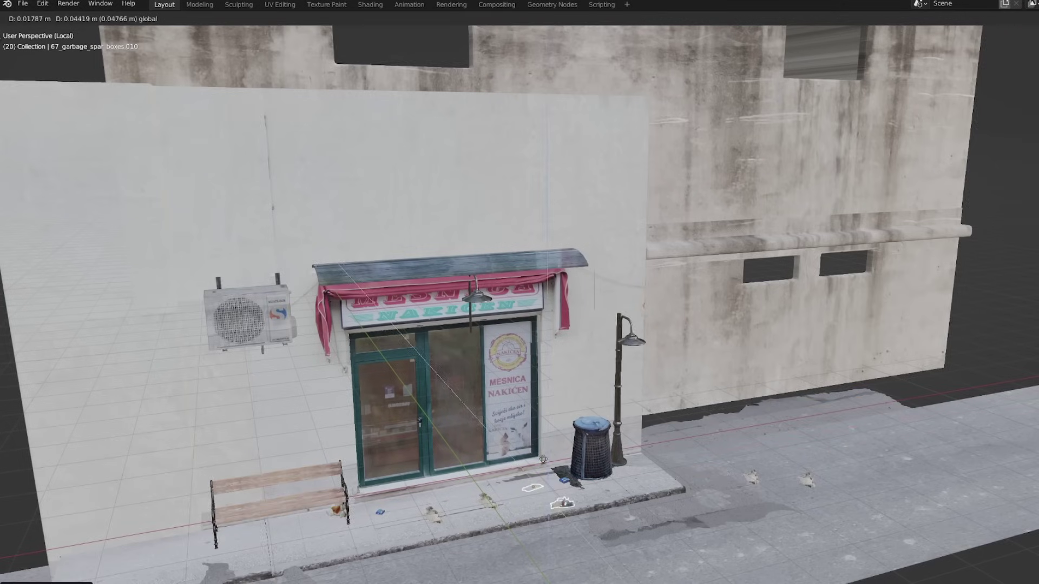
{"action": "middle_click_drag", "start_coordinate": [728, 463], "coordinate": [677, 463]}
{"action": "left_click", "coordinate": [626, 461]}
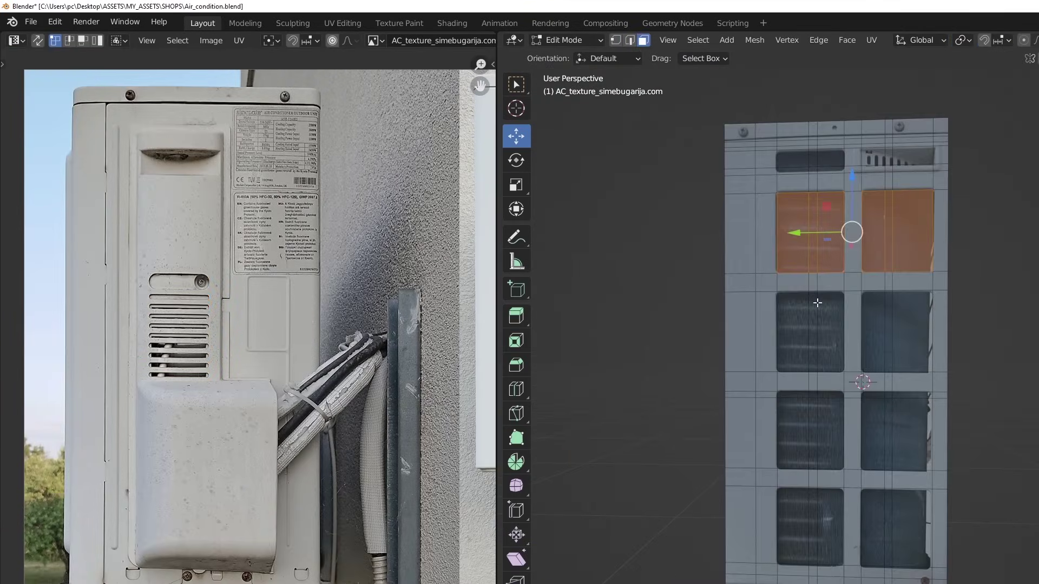
- Select the six grille faces of the air conditioner for UV mapping
{"action": "left_click", "coordinate": [810, 331], "text": "shift"}
{"action": "left_click", "coordinate": [896, 332], "text": "shift"}
{"action": "left_click", "coordinate": [810, 430], "text": "shift"}
{"action": "left_click", "coordinate": [897, 430], "text": "shift"}
{"action": "left_click", "coordinate": [810, 527], "text": "shift"}
{"action": "left_click", "coordinate": [881, 511], "text": "shift"}
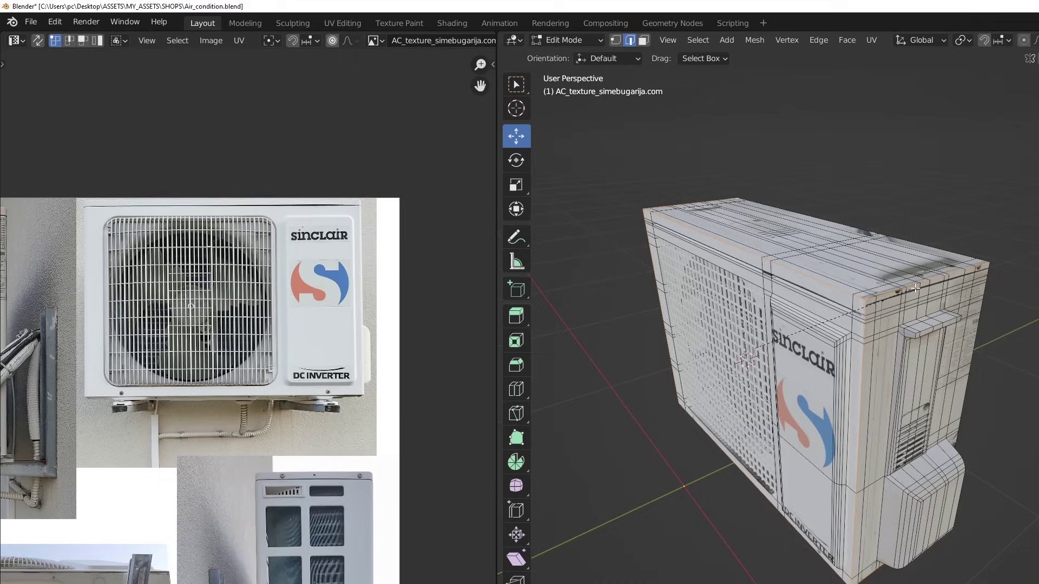
- Select the mounting bracket's edge loop and slide its UVs vertically over the photo
{"action": "left_click", "coordinate": [923, 287], "text": "alt+shift"}
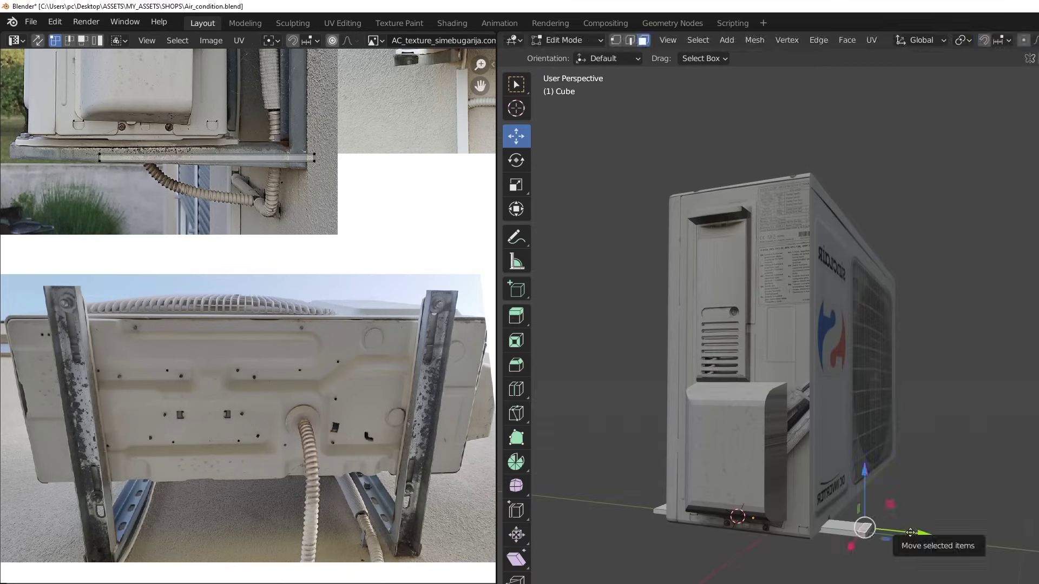
{"action": "key", "text": "g"}
{"action": "key", "text": "z"}
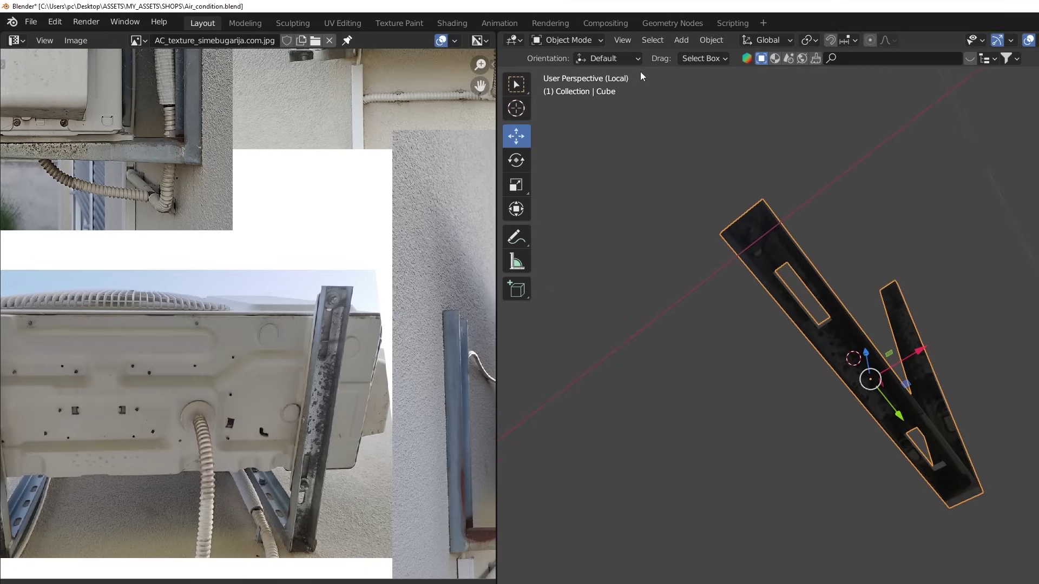
{"action": "left_click", "coordinate": [568, 40]}
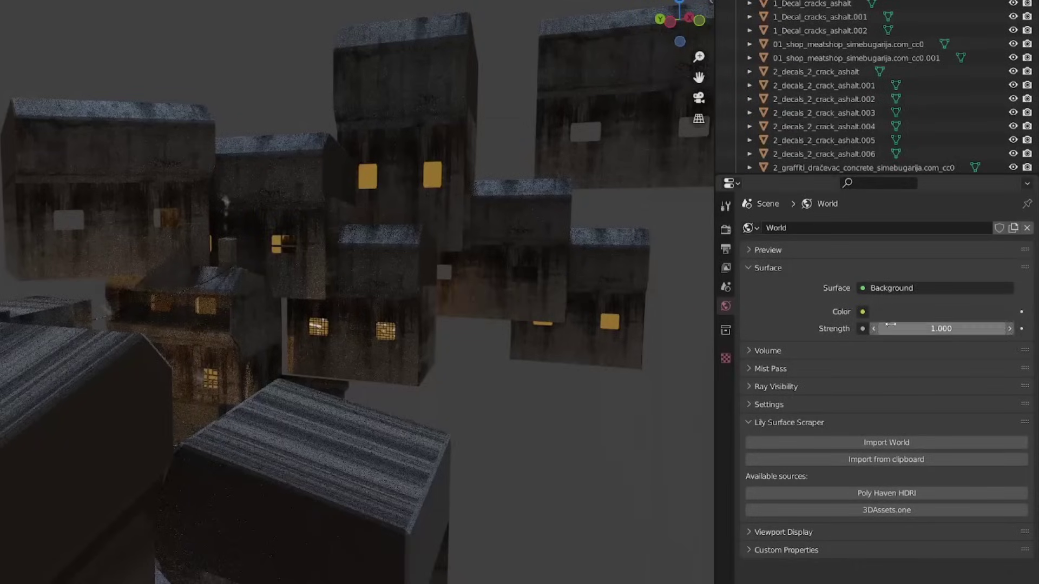
- Darken the world background colour almost to black and preview in Rendered shading
{"action": "left_click", "coordinate": [896, 313]}
{"action": "left_click_drag", "start_coordinate": [1004, 191], "coordinate": [1003, 210]}
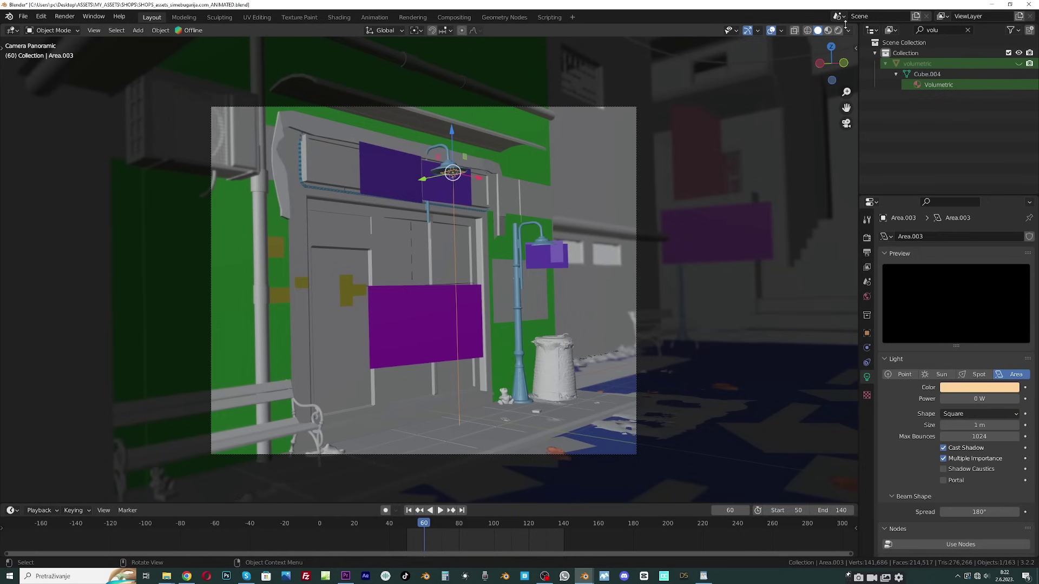
{"action": "left_click", "coordinate": [839, 30]}
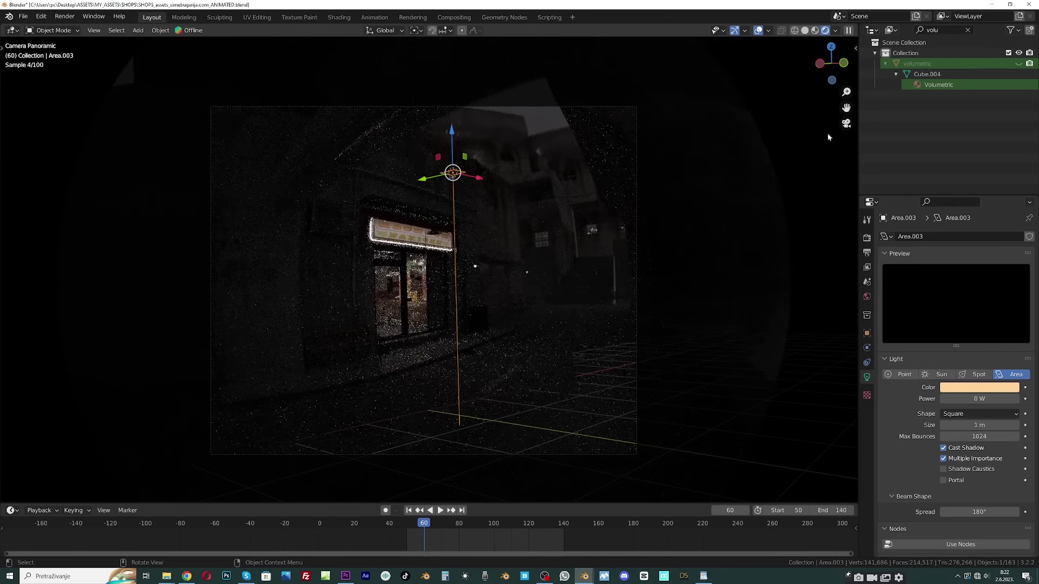
- Set both shop-front area lights' Power to 100 W
{"action": "type", "text": "100"}
{"action": "key", "text": "Return"}
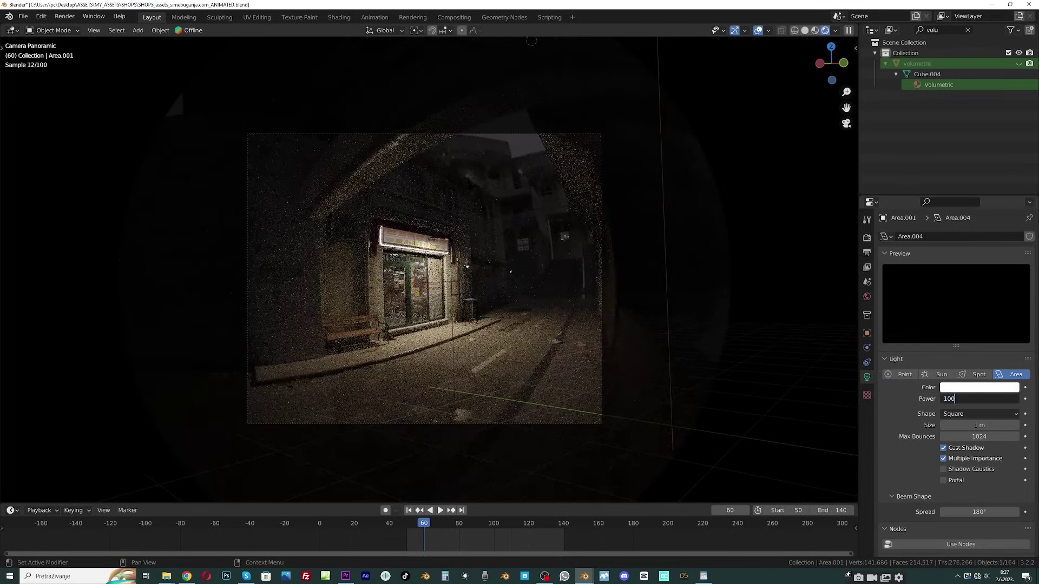
{"action": "key", "text": "Return"}
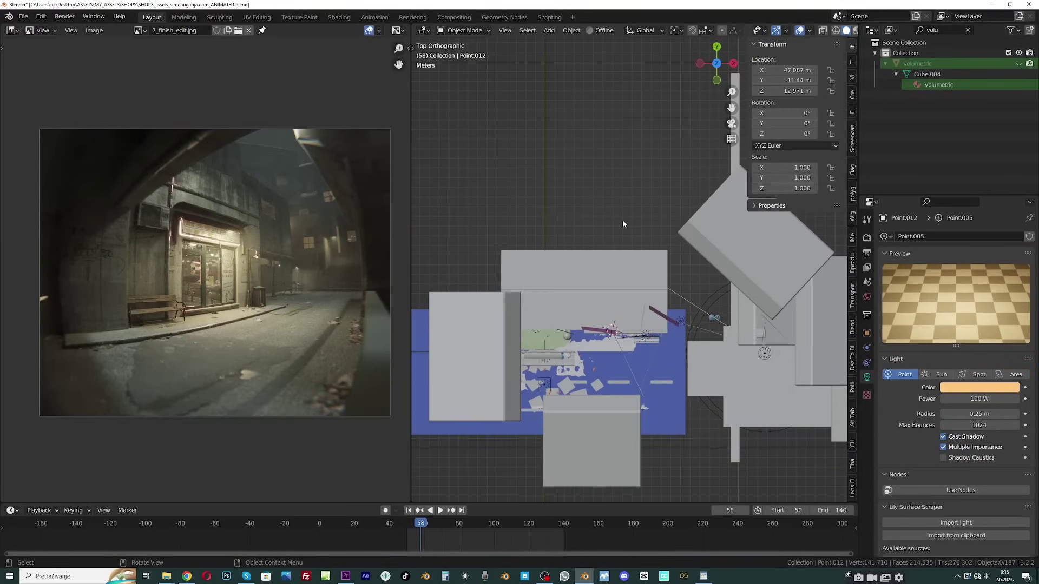
- Orbit around the background buildings, selecting each window point light in turn
{"action": "middle_click_drag", "start_coordinate": [622, 220], "coordinate": [557, 205]}
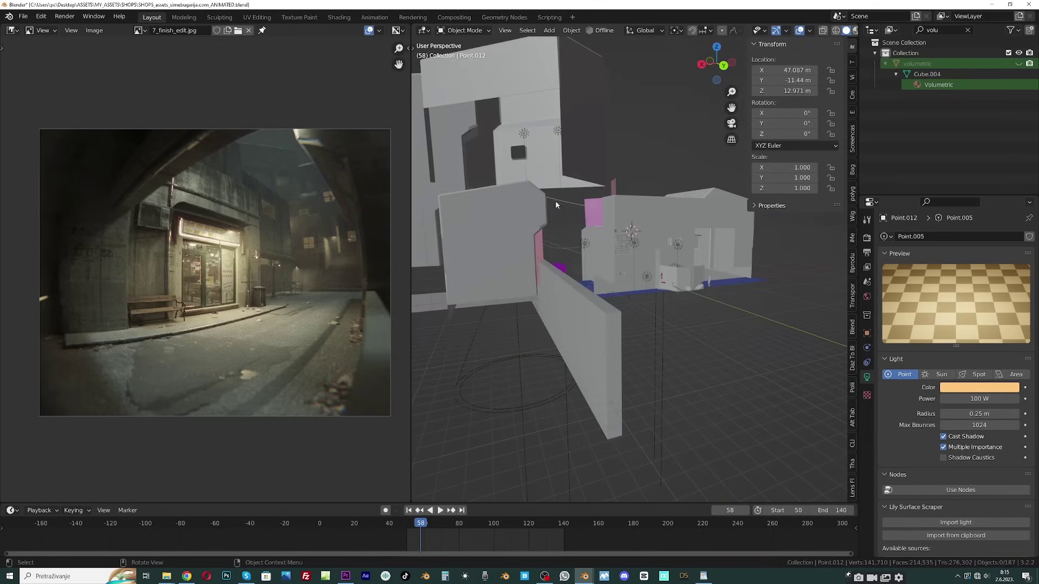
{"action": "left_click", "coordinate": [678, 243]}
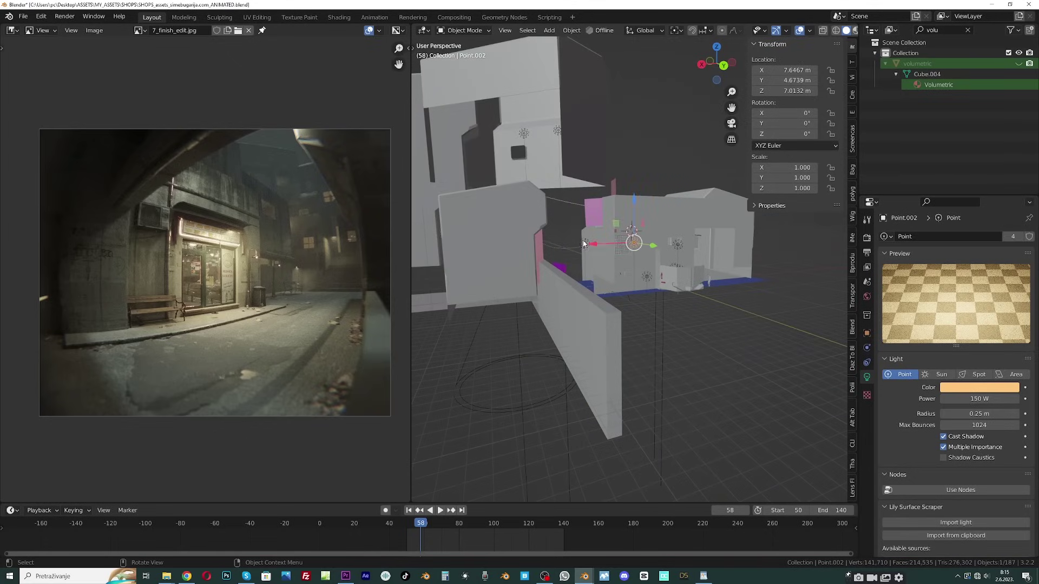
{"action": "left_click", "coordinate": [584, 244]}
{"action": "middle_click_drag", "start_coordinate": [584, 244], "coordinate": [587, 143]}
{"action": "left_click", "coordinate": [542, 134]}
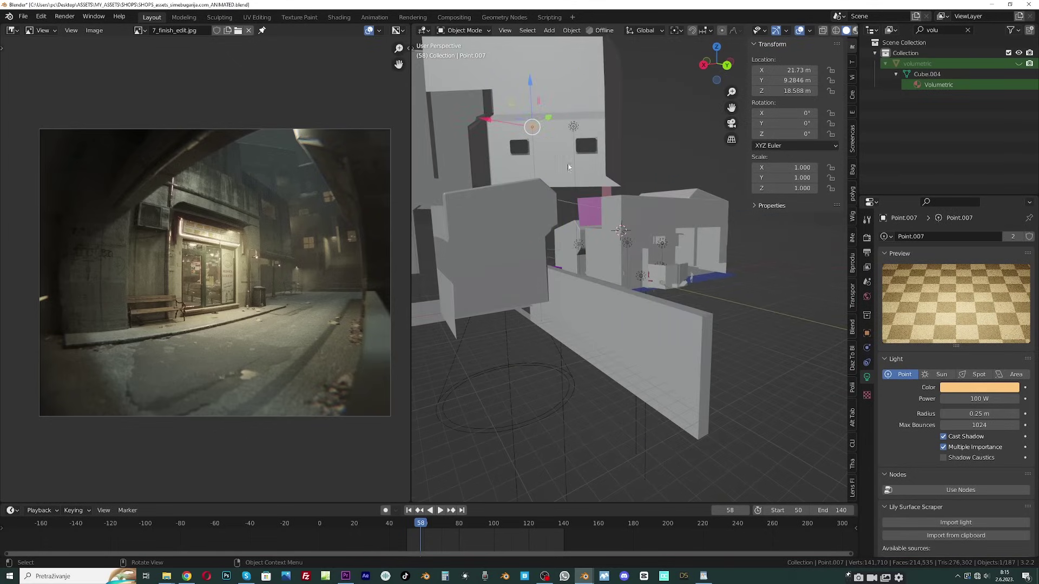
{"action": "middle_click_drag", "start_coordinate": [591, 189], "coordinate": [558, 177]}
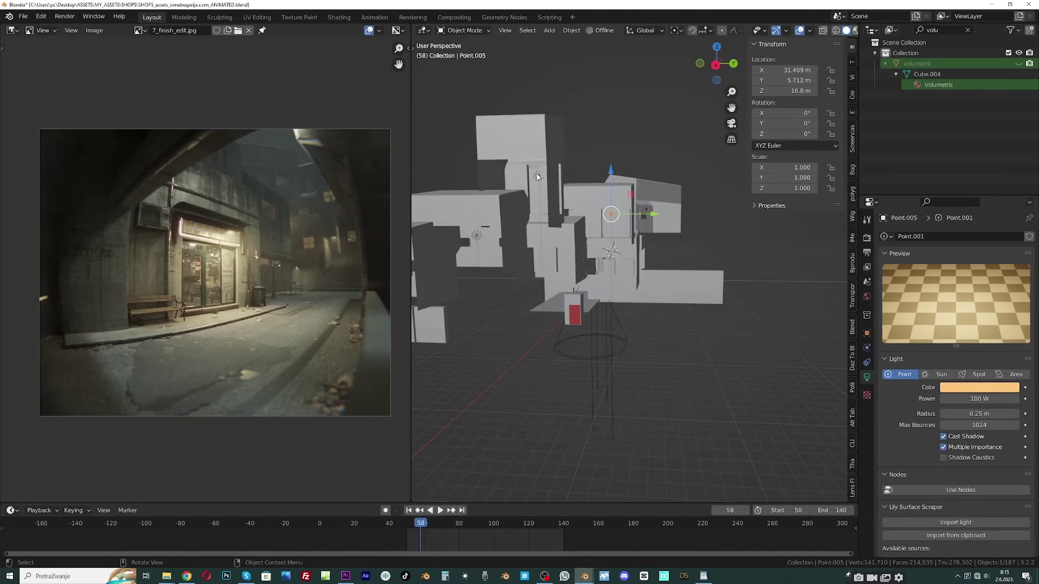
{"action": "left_click", "coordinate": [477, 241]}
{"action": "middle_click_drag", "start_coordinate": [477, 241], "coordinate": [433, 239]}
{"action": "scroll", "coordinate": [234, 237], "scroll_direction": "up", "scroll_amount": 4}
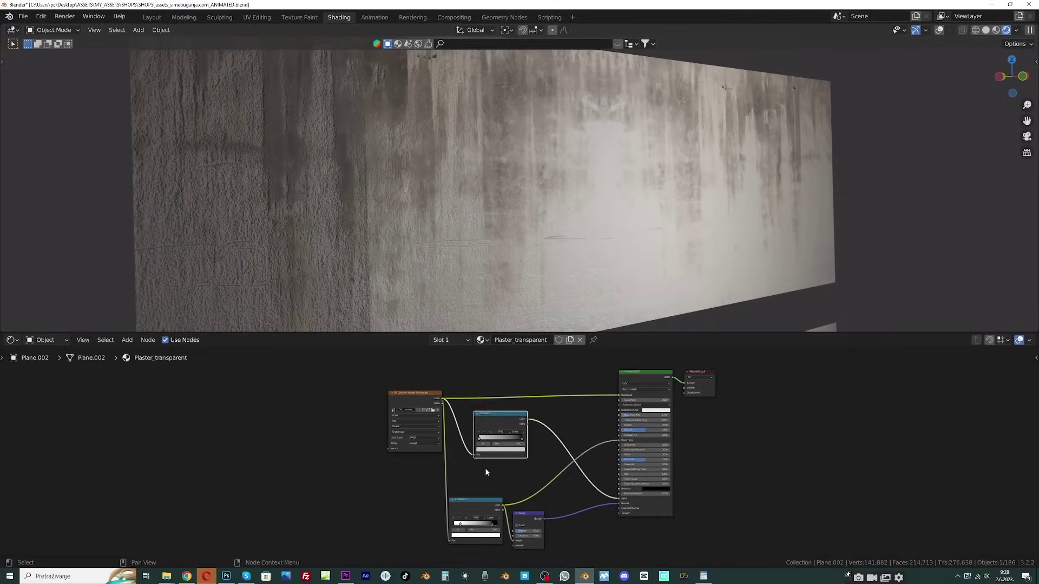
- Move the wall material's ColorRamp black stop to 0.500 to darken the plaster
{"action": "key", "text": "KP_Decimal"}
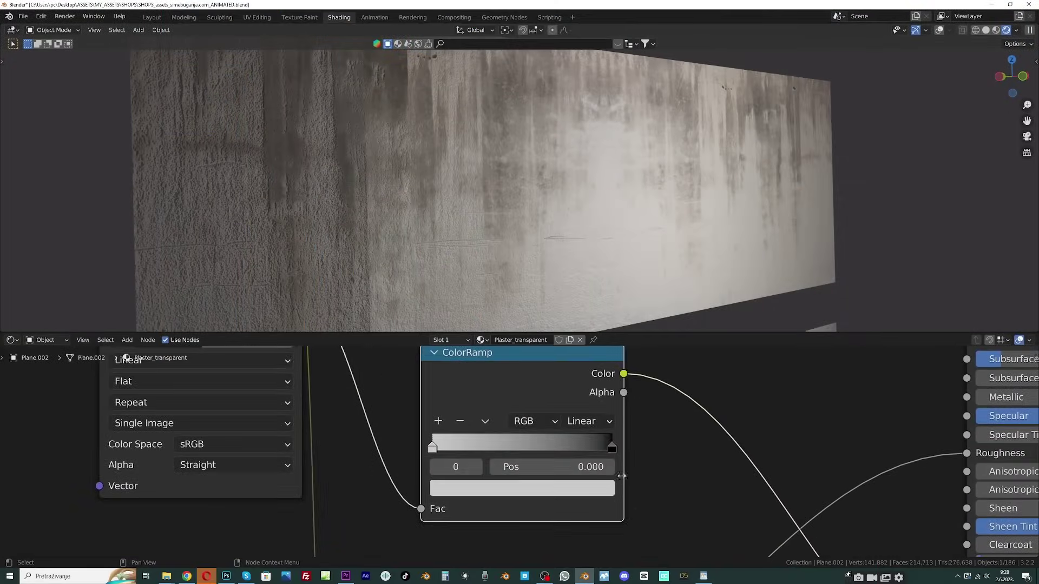
{"action": "left_click_drag", "start_coordinate": [612, 449], "coordinate": [509, 450]}
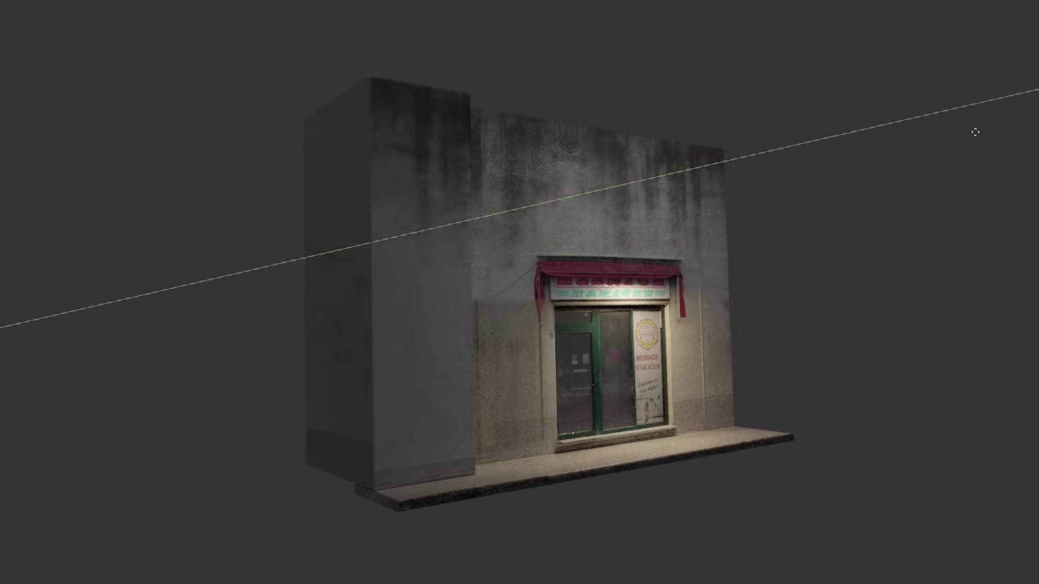
{"action": "left_click", "coordinate": [977, 134]}
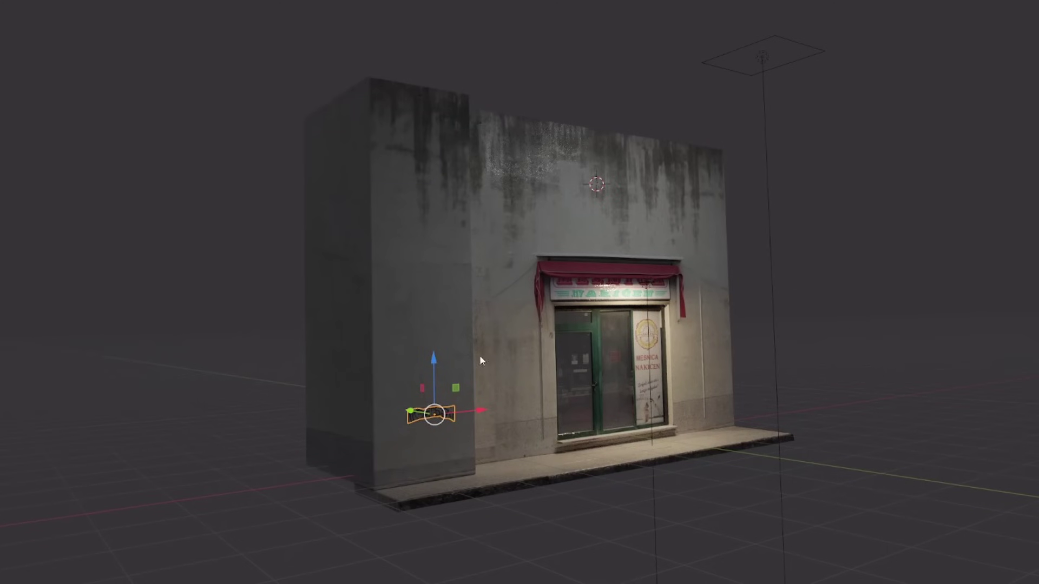
- Raise the area light along Z, disable the decal's shadows, and lift the graffiti tag
{"action": "key", "text": "g"}
{"action": "key", "text": "z"}
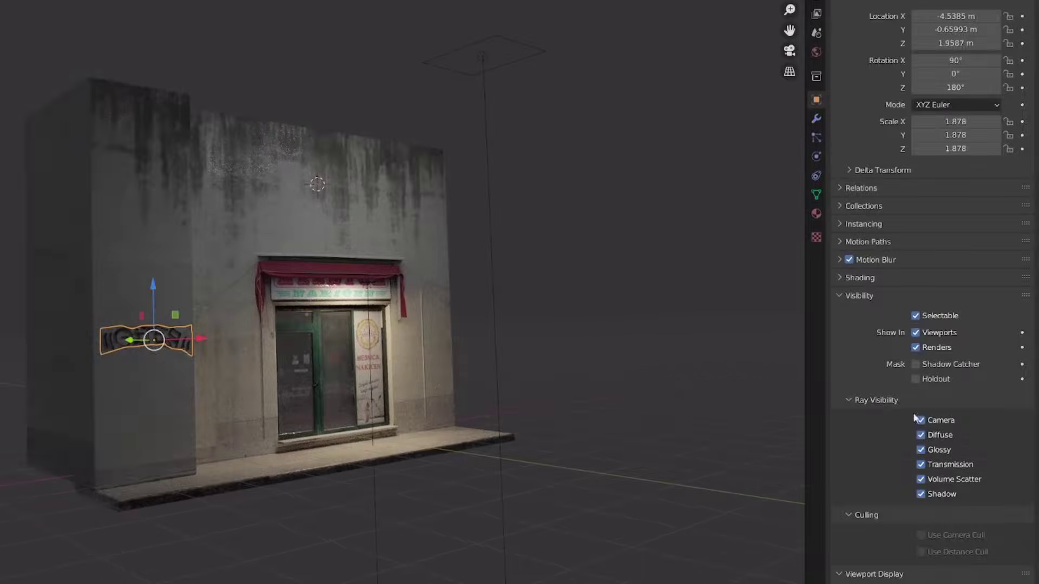
{"action": "left_click", "coordinate": [920, 495]}
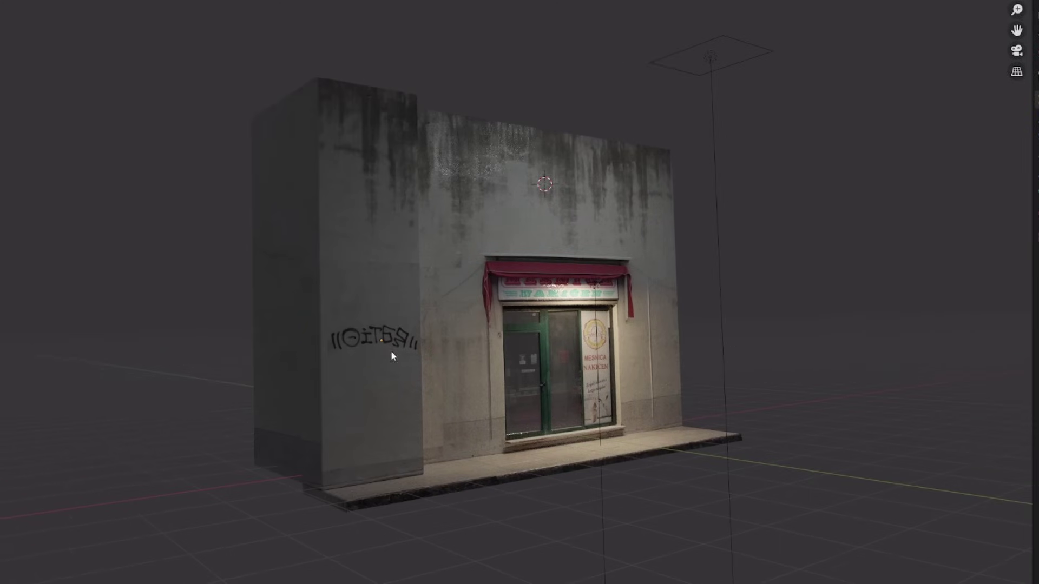
{"action": "left_click_drag", "start_coordinate": [432, 337], "coordinate": [478, 214]}
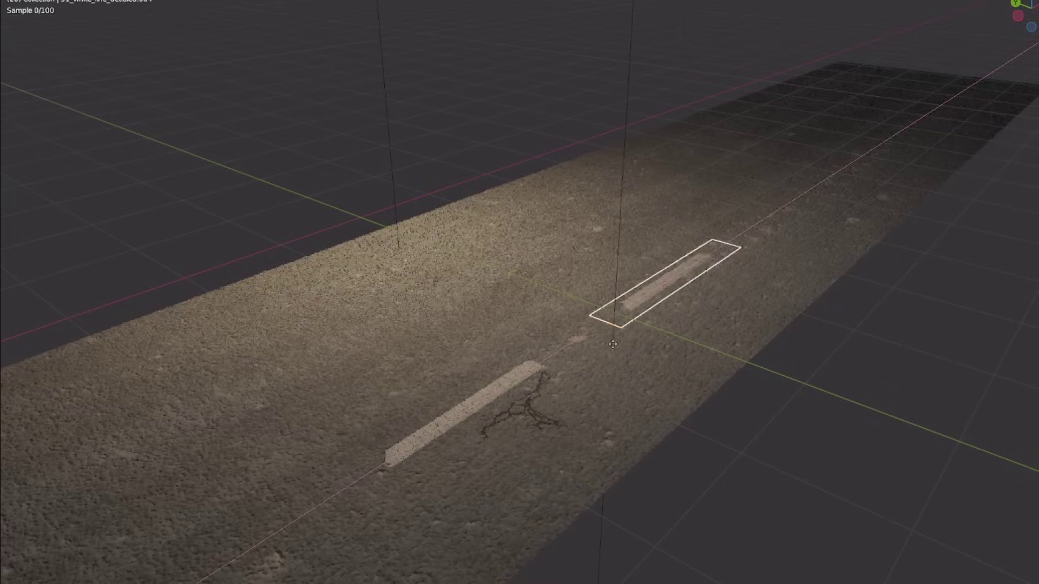
{"action": "key", "text": "shift+r"}
{"action": "key", "text": "shift+r"}
{"action": "key", "text": "shift+r"}
- Duplicate the crack decal twice along the road and slide one copy toward the camera
{"action": "left_click", "coordinate": [575, 415]}
{"action": "key", "text": "shift+d"}
{"action": "left_click", "coordinate": [700, 285]}
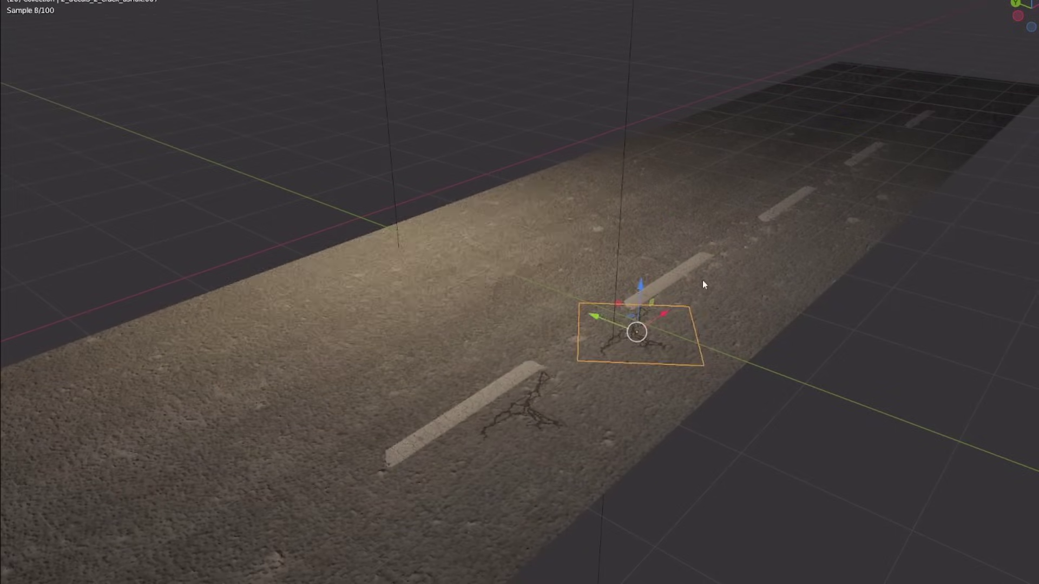
{"action": "left_click", "coordinate": [550, 297]}
{"action": "key", "text": "shift+d"}
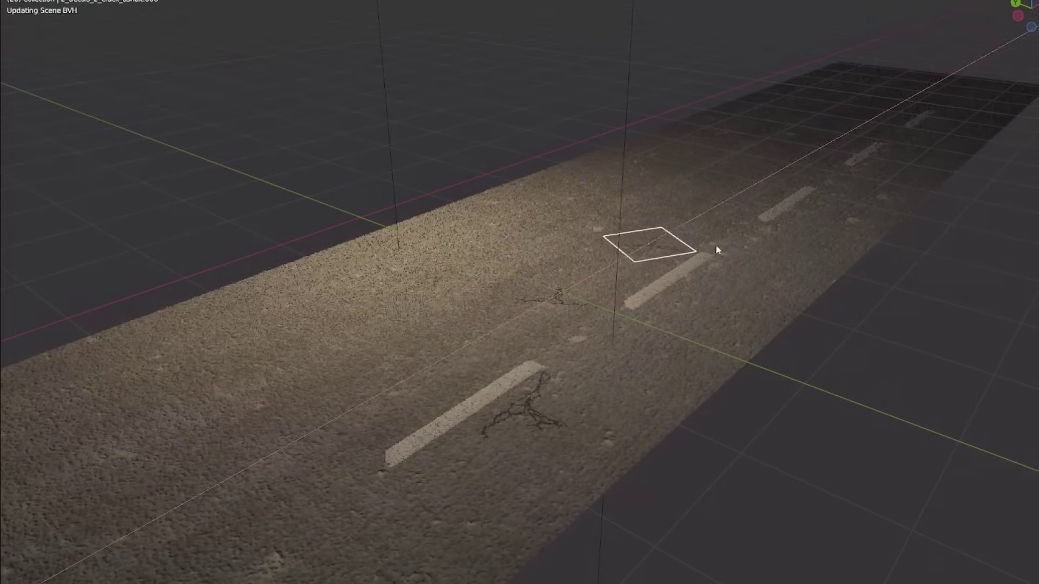
{"action": "left_click", "coordinate": [684, 254]}
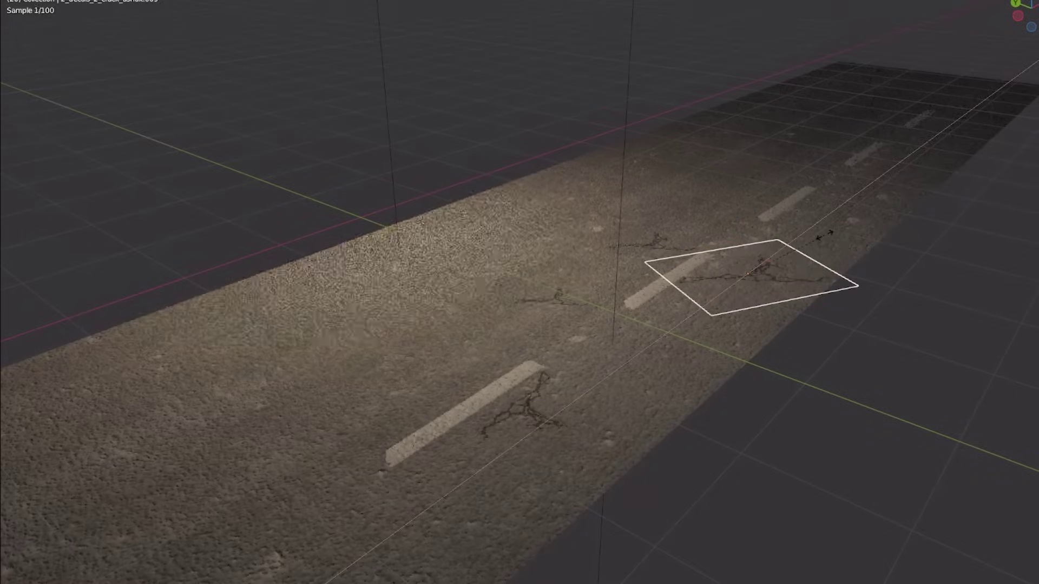
{"action": "left_click_drag", "start_coordinate": [765, 264], "coordinate": [689, 535]}
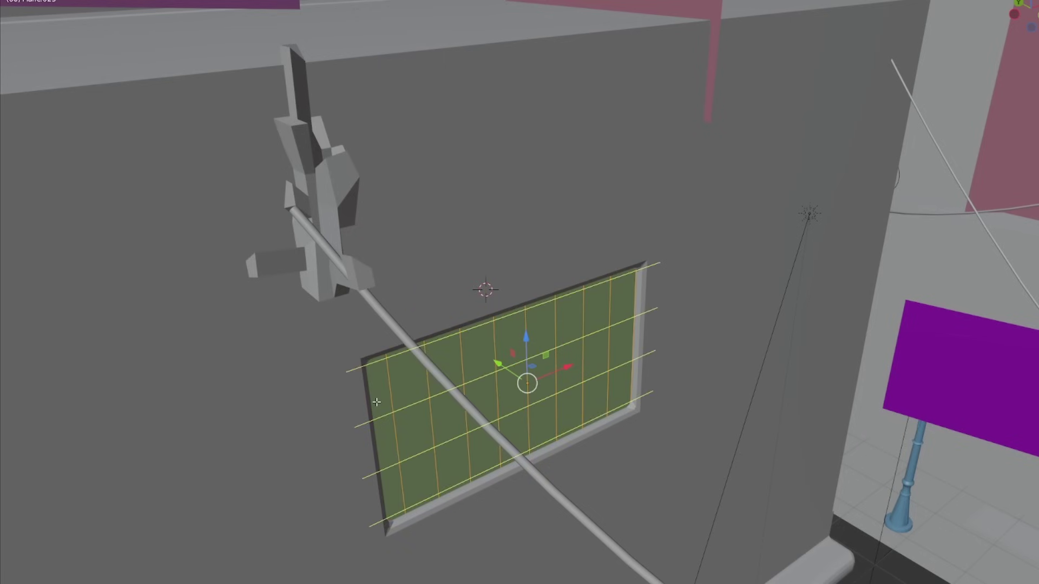
- Add a Wireframe modifier to the grid plane with bar thickness about 0.07 m
{"action": "left_click", "coordinate": [866, 9]}
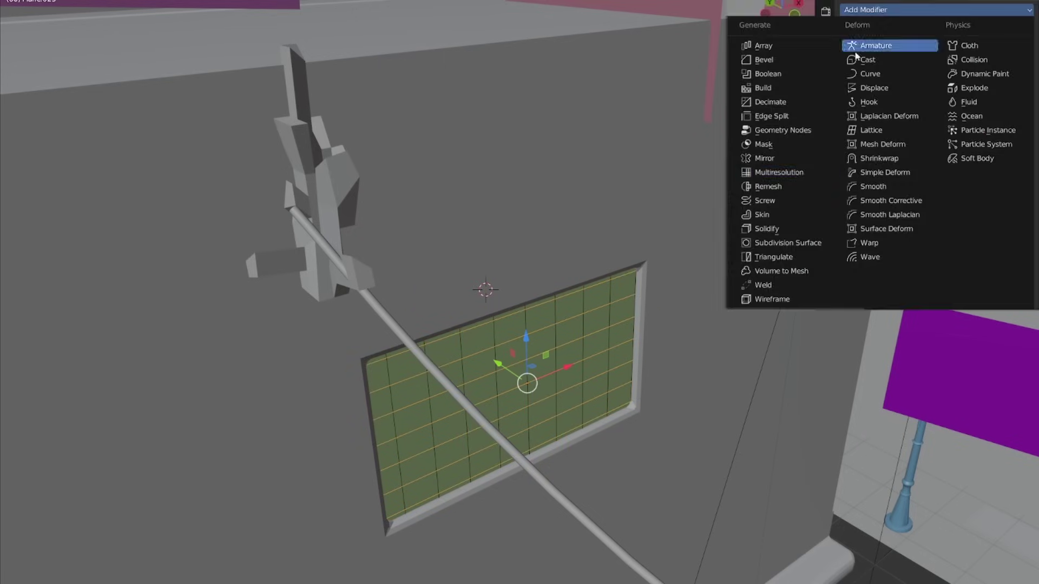
{"action": "left_click", "coordinate": [757, 300]}
{"action": "key", "text": "Tab"}
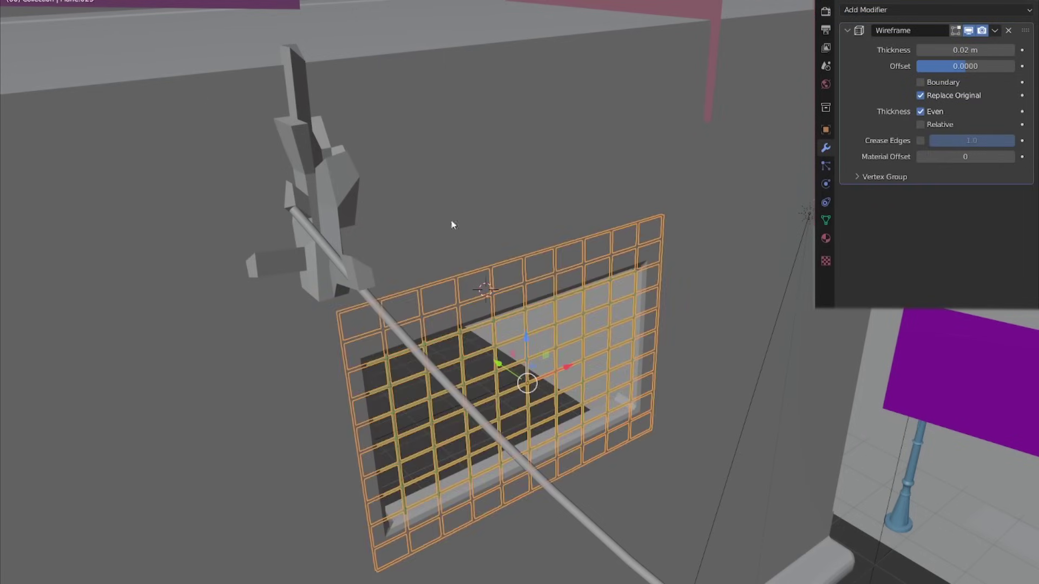
{"action": "left_click_drag", "start_coordinate": [965, 52], "coordinate": [996, 52]}
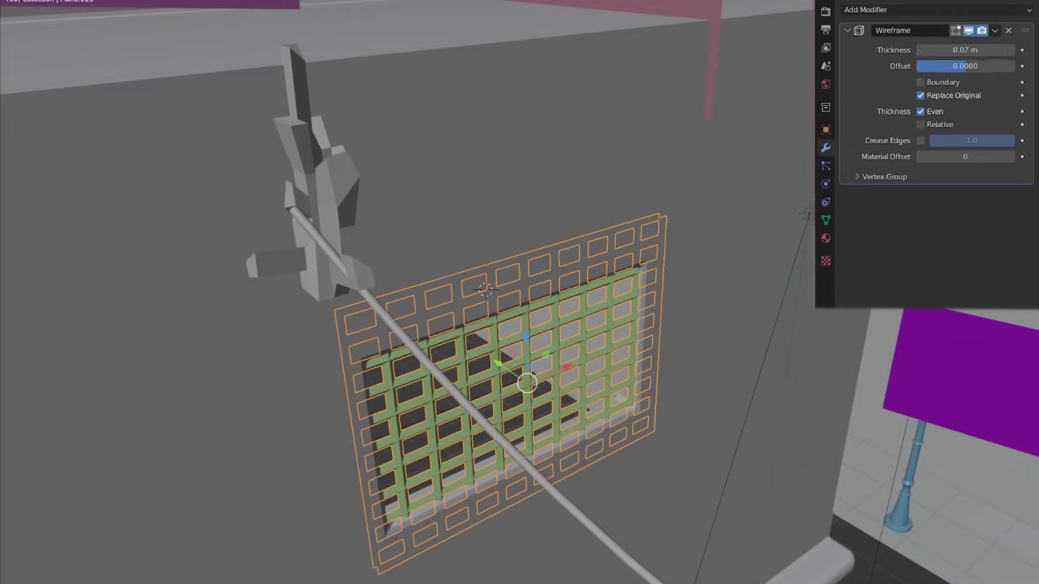
- Delete selected edges in two passes to remove bars for a broken grille
{"action": "key", "text": "Tab"}
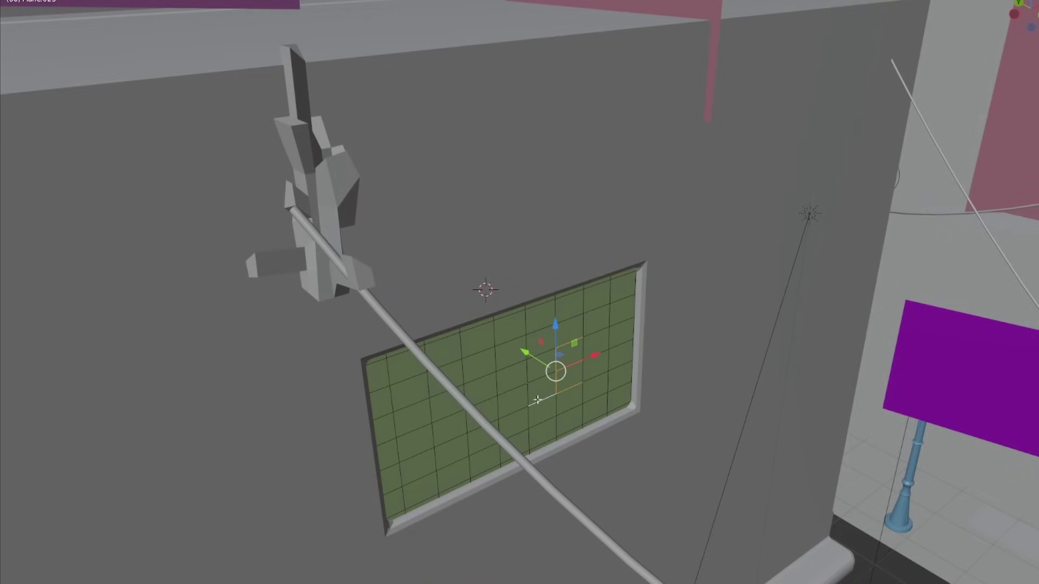
{"action": "key", "text": "x"}
{"action": "left_click", "coordinate": [541, 416]}
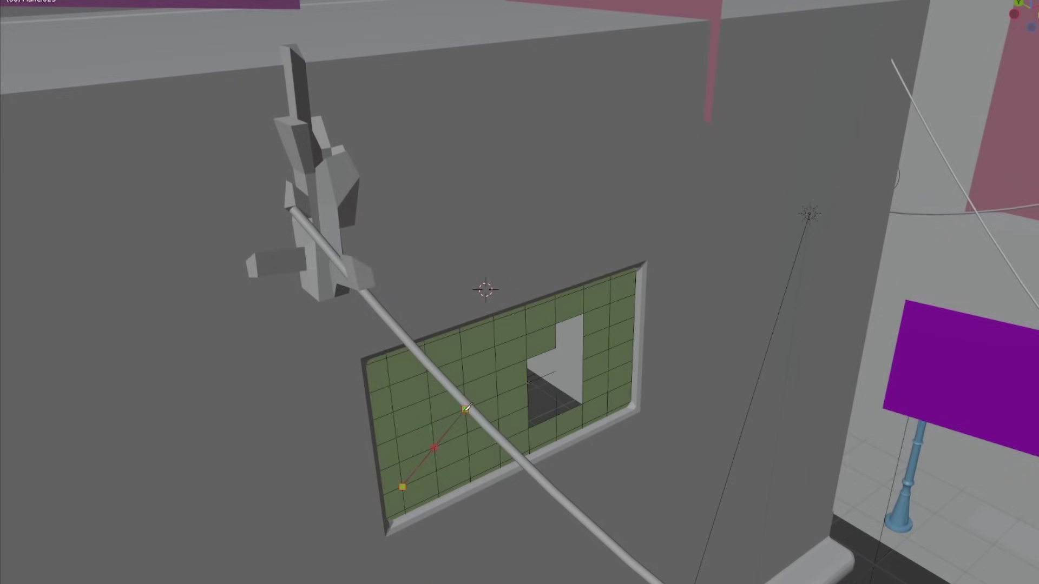
{"action": "key", "text": "Tab"}
{"action": "key", "text": "Tab"}
{"action": "key", "text": "x"}
{"action": "left_click", "coordinate": [400, 382]}
{"action": "key", "text": "Tab"}
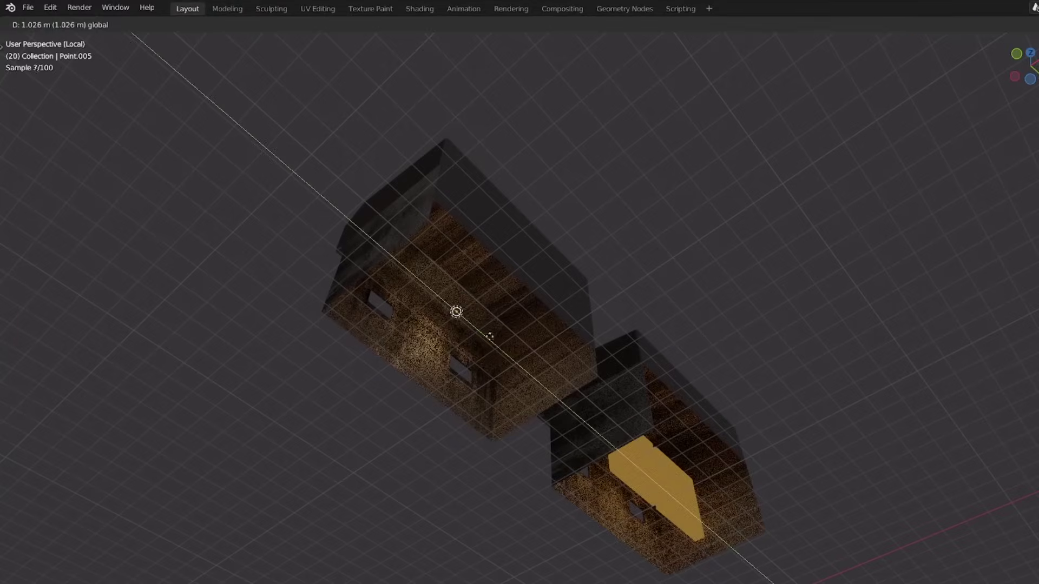
- Slide the left orange window plane along Y, then select the right plane
{"action": "left_click", "coordinate": [686, 411]}
{"action": "middle_click_drag", "start_coordinate": [685, 412], "coordinate": [700, 380]}
{"action": "left_click", "coordinate": [700, 380]}
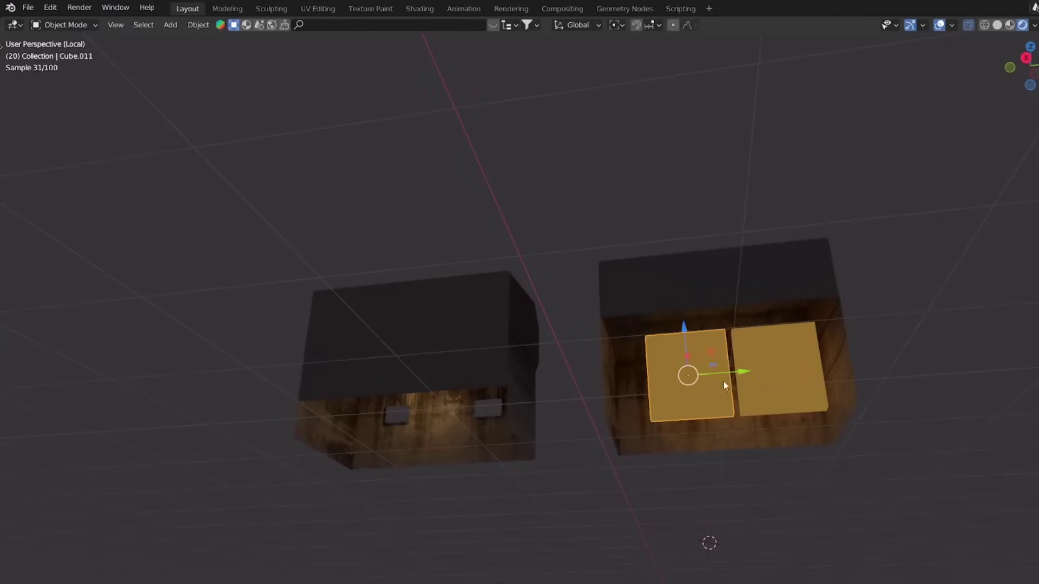
{"action": "key", "text": "g"}
{"action": "key", "text": "y"}
{"action": "left_click", "coordinate": [721, 376]}
{"action": "left_click", "coordinate": [780, 372]}
{"action": "middle_click_drag", "start_coordinate": [779, 372], "coordinate": [802, 417]}
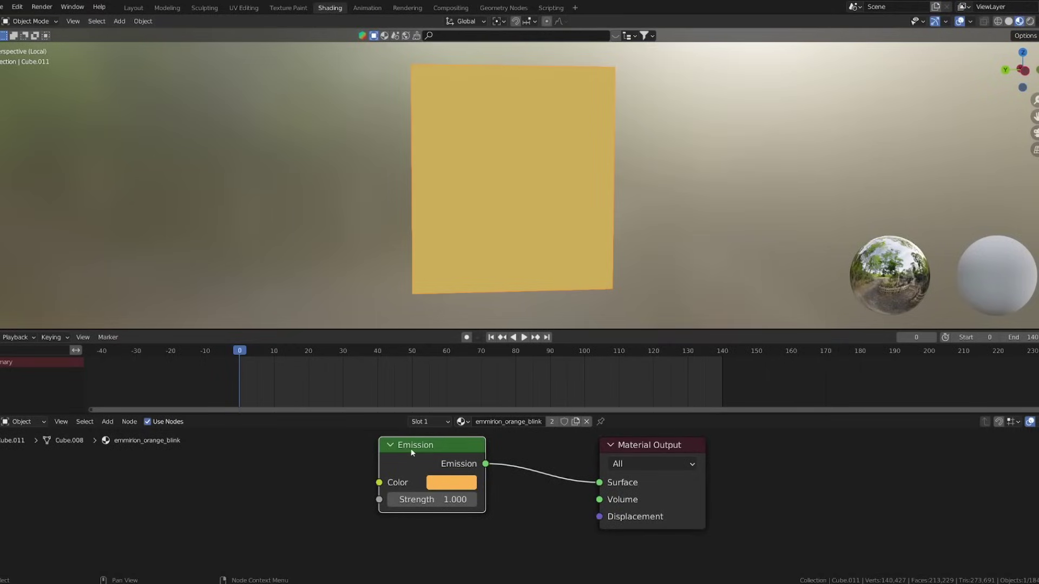
- Keyframe Emission Strength alternating 0 and 2 across frames, then play the blinking animation
{"action": "key", "text": "i"}
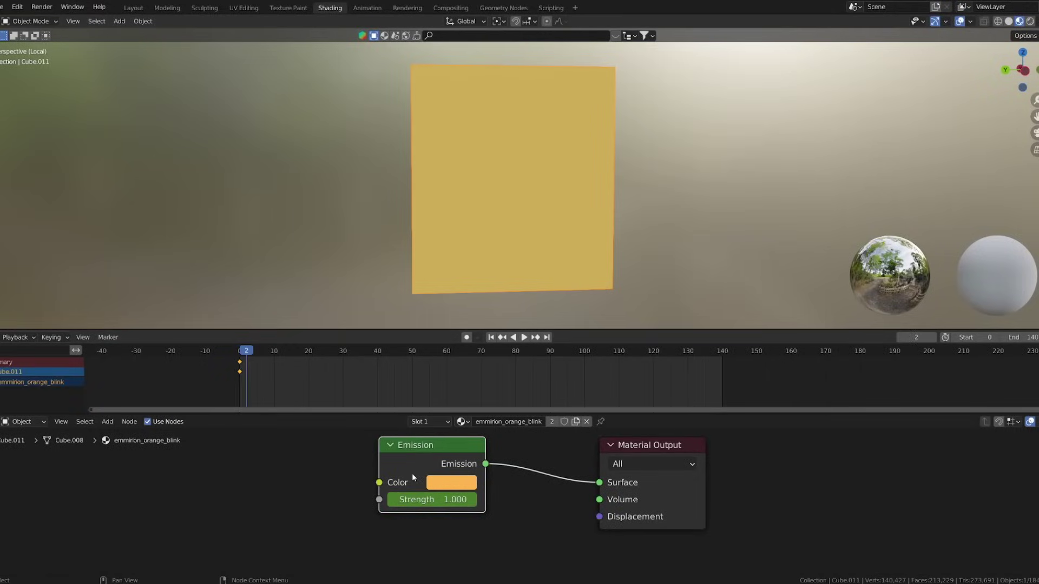
{"action": "type", "text": "0"}
{"action": "key", "text": "Return"}
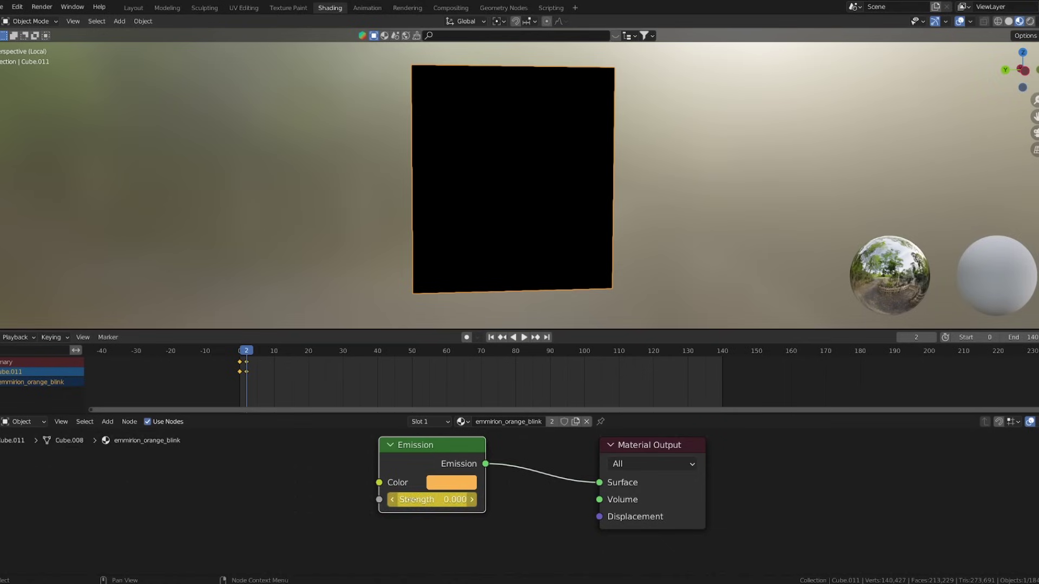
{"action": "key", "text": "Return"}
{"action": "key", "text": "i"}
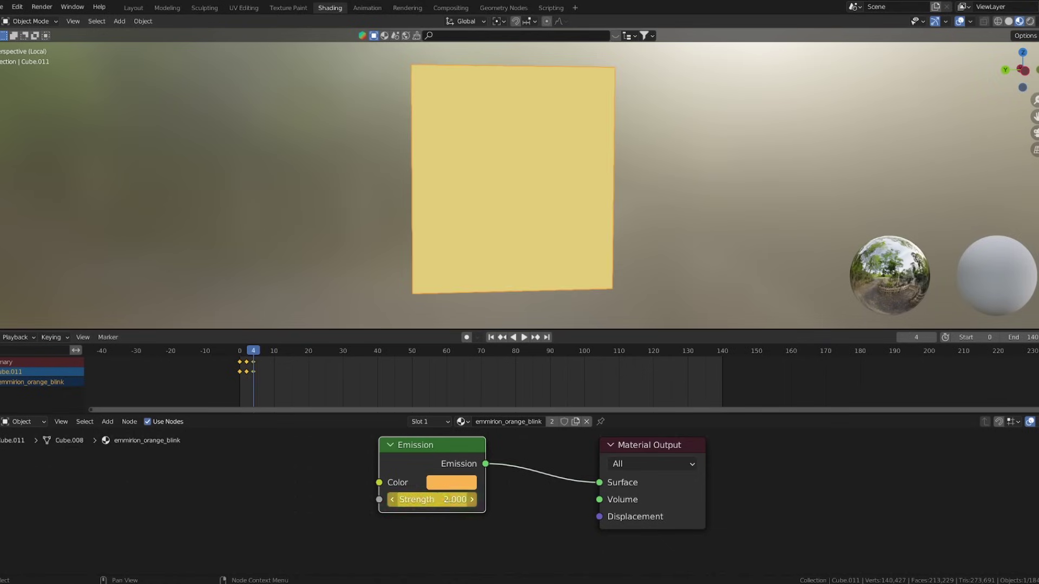
{"action": "key", "text": "BackSpace"}
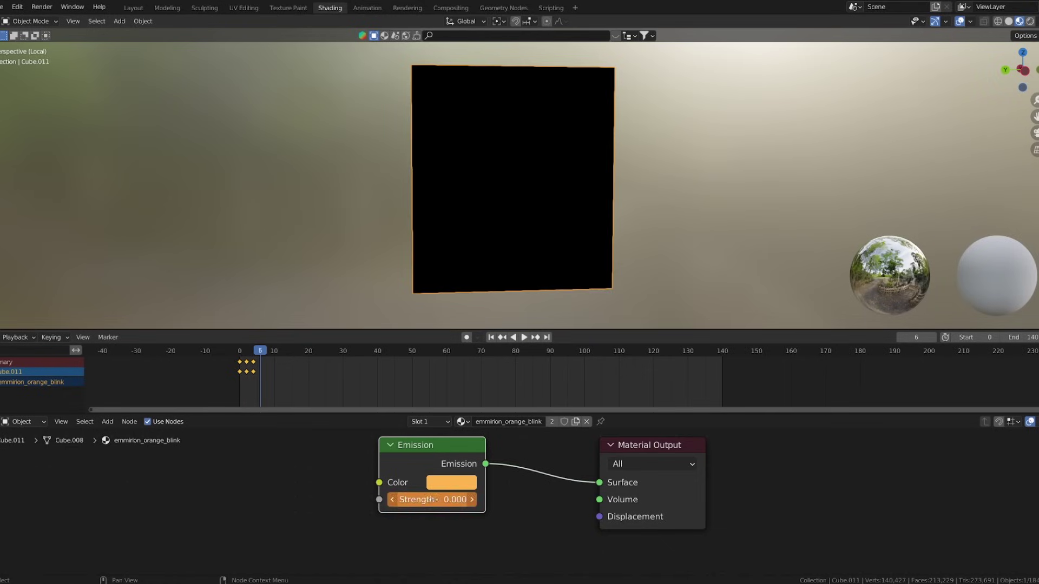
{"action": "left_click_drag", "start_coordinate": [268, 357], "coordinate": [226, 367]}
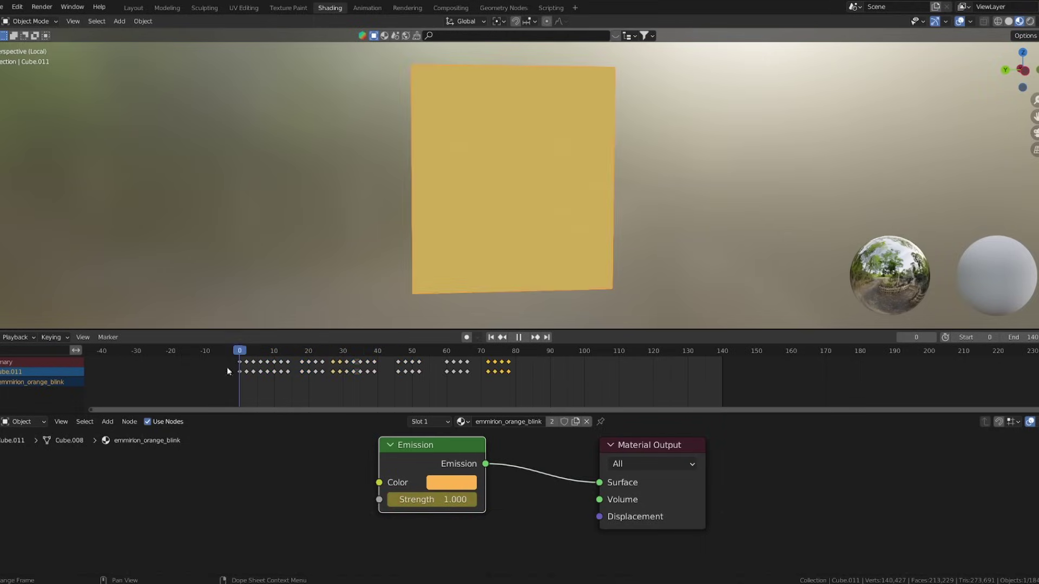
{"action": "key", "text": "space"}
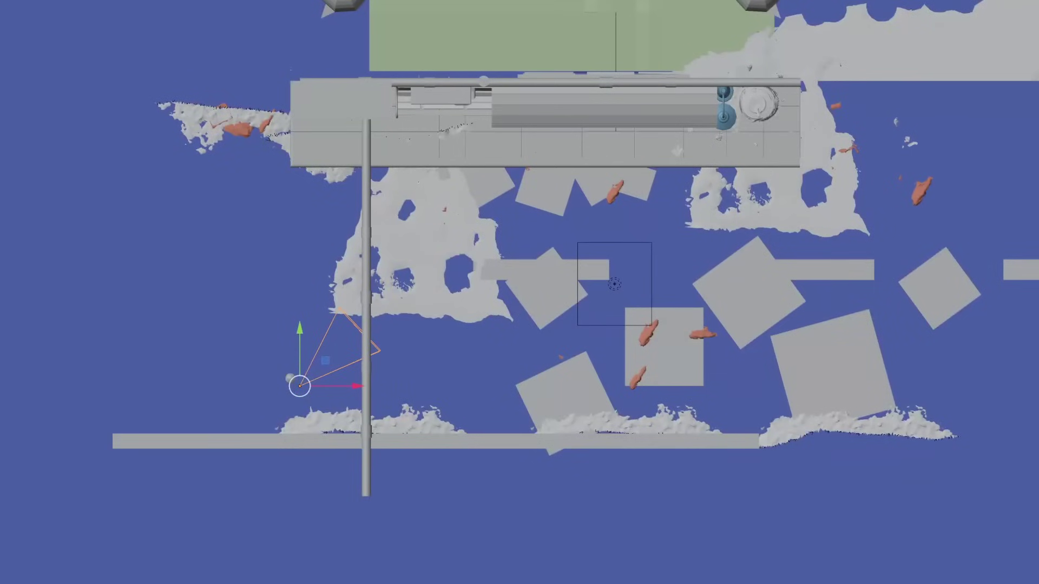